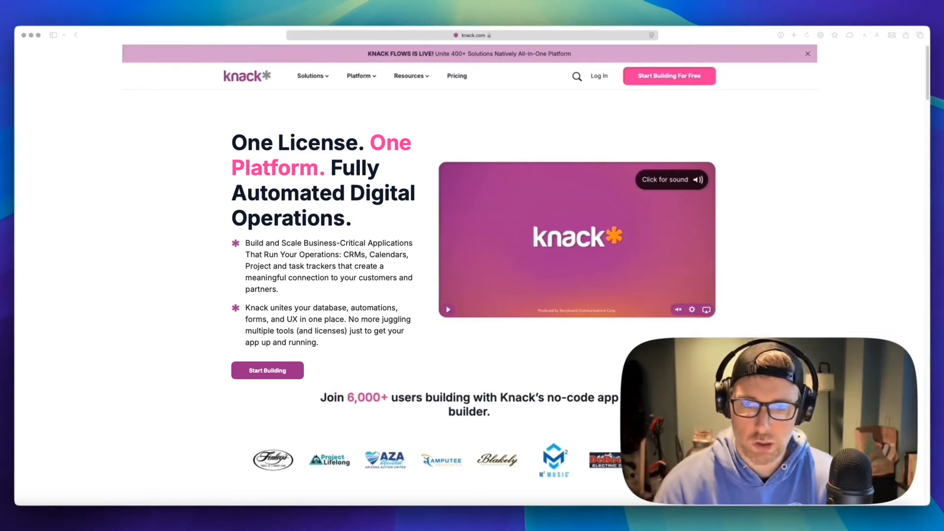
Log in to Knack from the knack.com homepage
{"action": "left_click", "coordinate": [602, 79]}
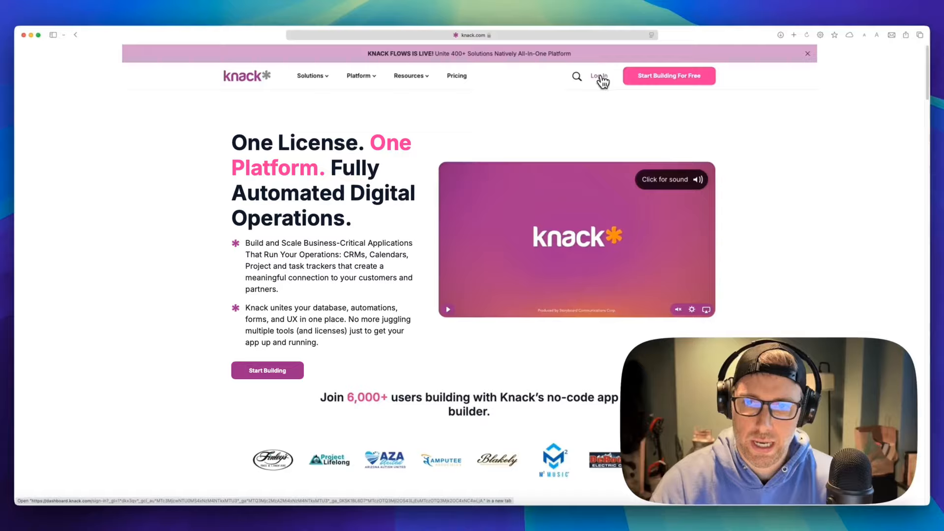
{"action": "left_click", "coordinate": [603, 79]}
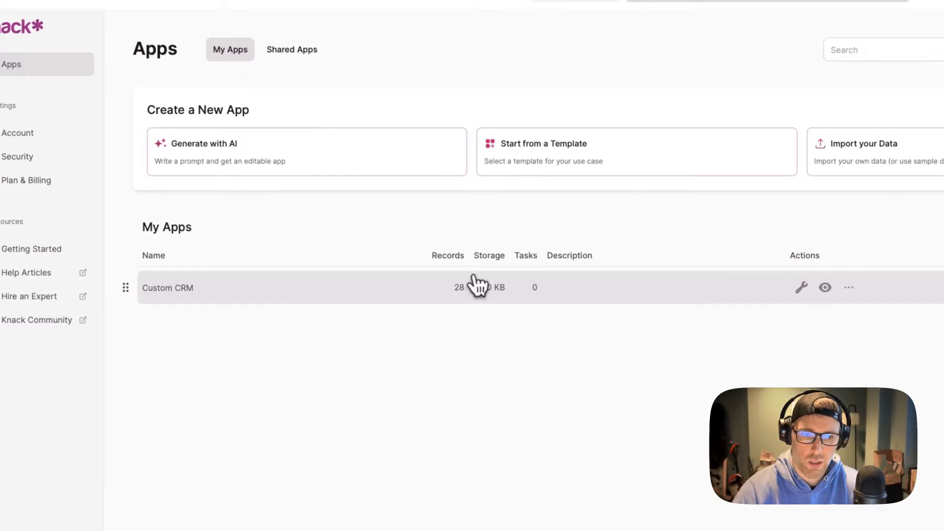
Open the Custom CRM app and drag the Company field above Title in Contacts
{"action": "left_click", "coordinate": [802, 287]}
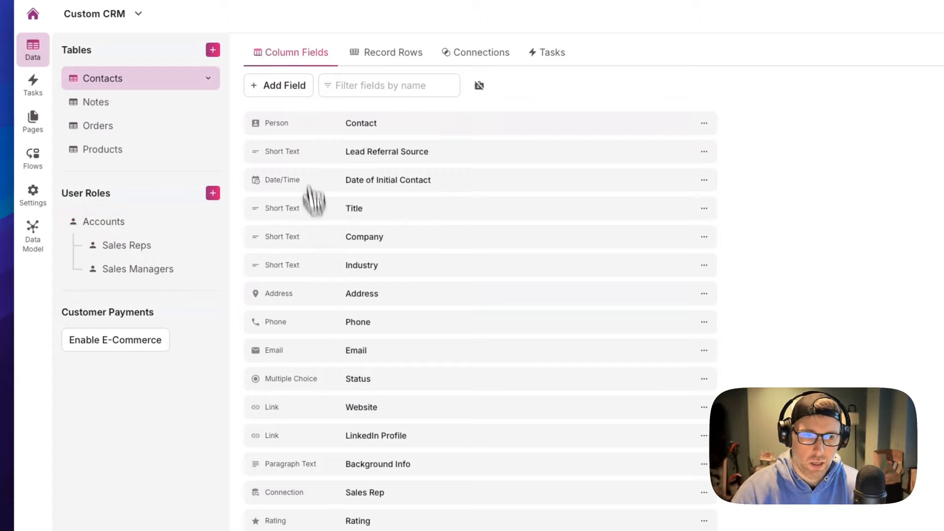
{"action": "scroll", "coordinate": [344, 389], "scroll_direction": "down", "scroll_amount": 3}
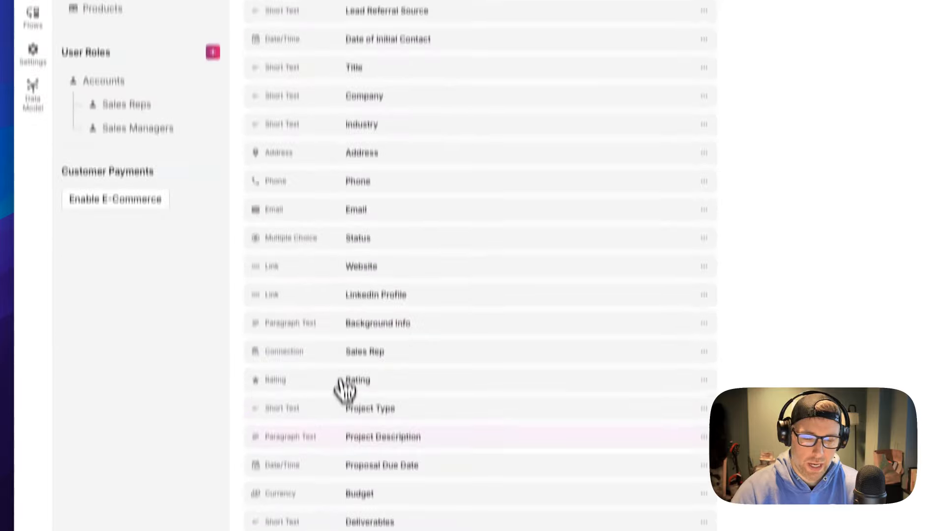
{"action": "left_click_drag", "start_coordinate": [281, 226], "coordinate": [283, 204]}
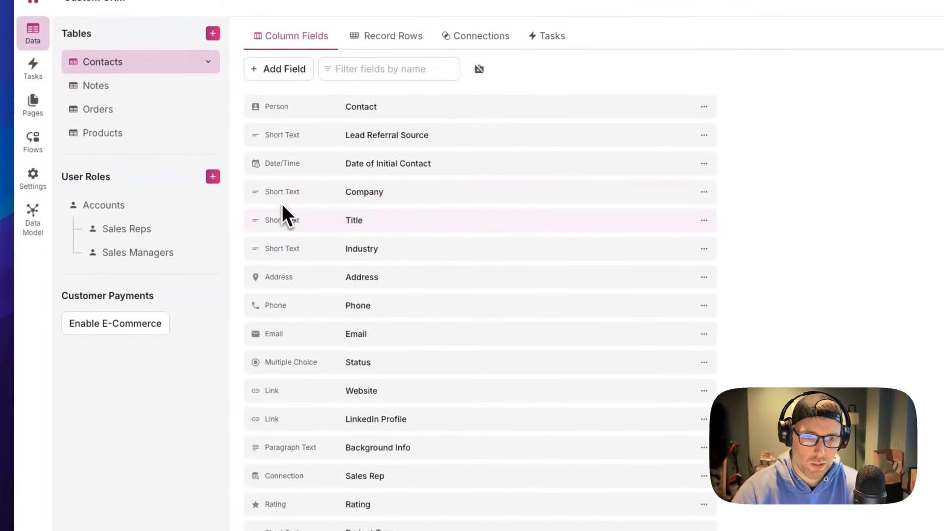
Browse the Add Field type list, then show the six Contacts records
{"action": "left_click", "coordinate": [297, 74]}
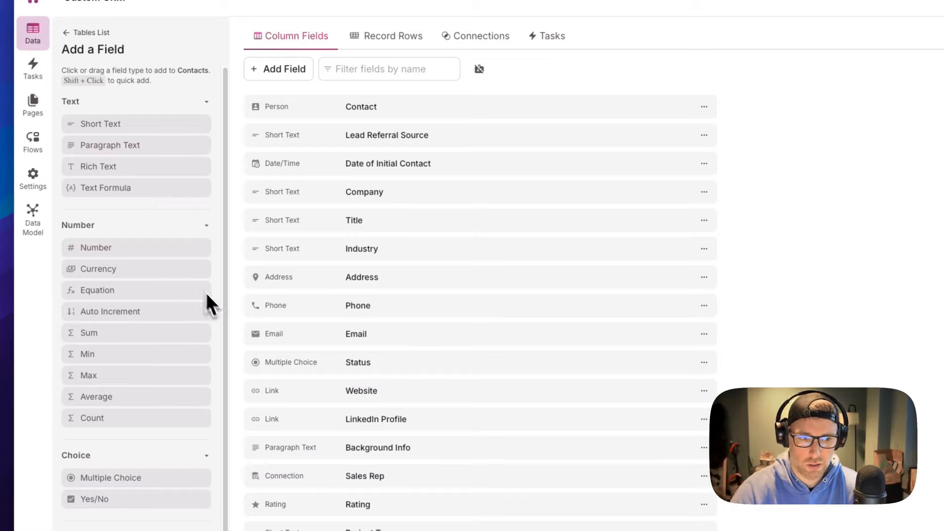
{"action": "scroll", "coordinate": [134, 424], "scroll_direction": "down", "scroll_amount": 2}
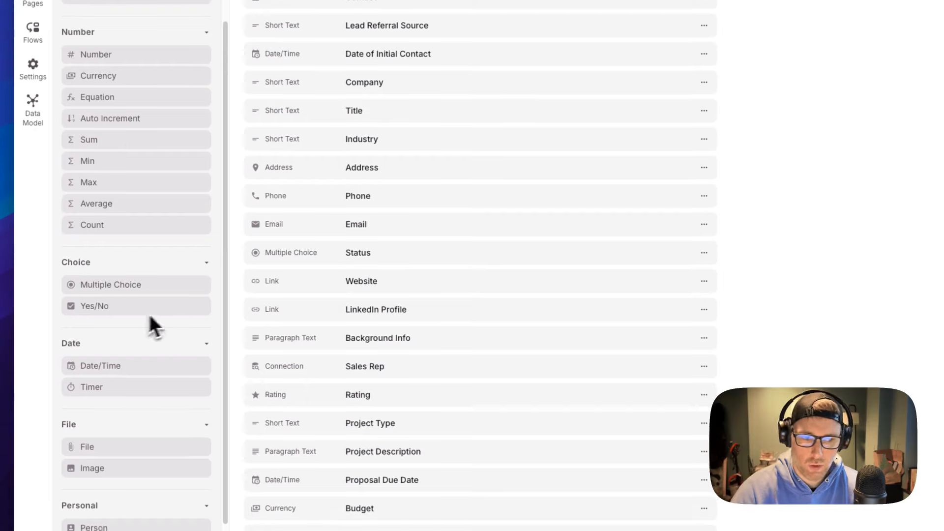
{"action": "scroll", "coordinate": [156, 355], "scroll_direction": "down", "scroll_amount": 3}
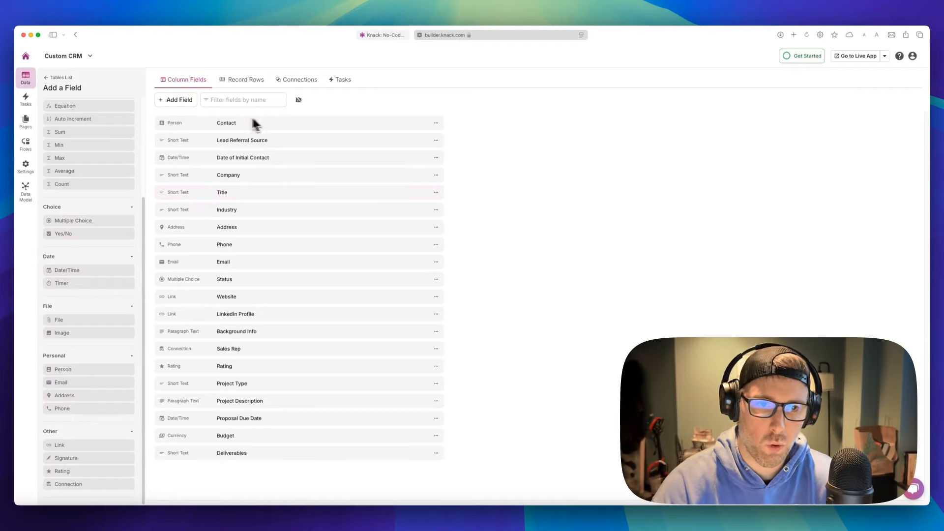
{"action": "left_click", "coordinate": [244, 86]}
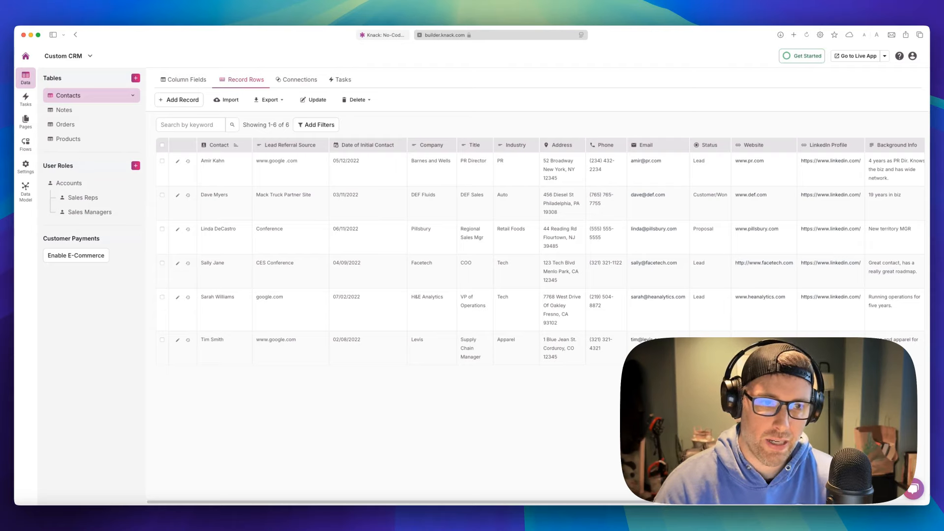
Inspect the Contact connection field in the Orders table's fields
{"action": "left_click", "coordinate": [66, 125]}
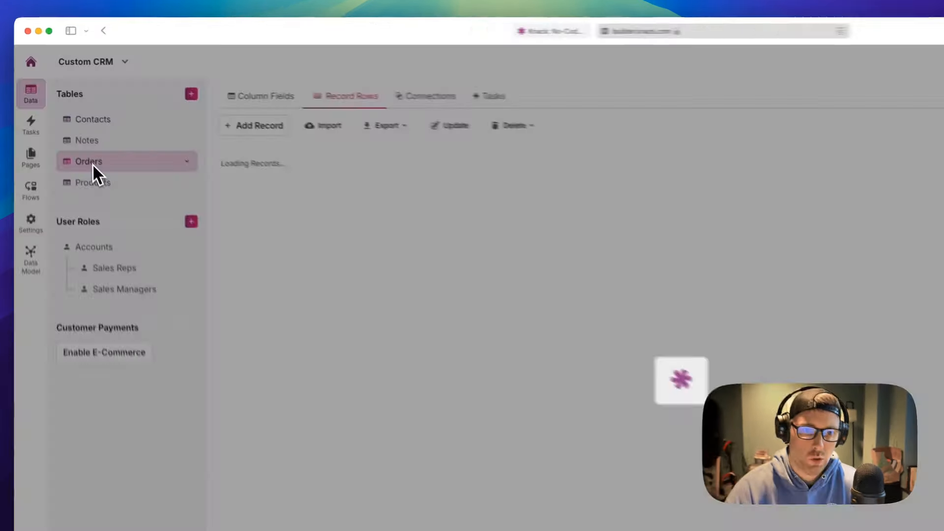
{"action": "left_click", "coordinate": [295, 102]}
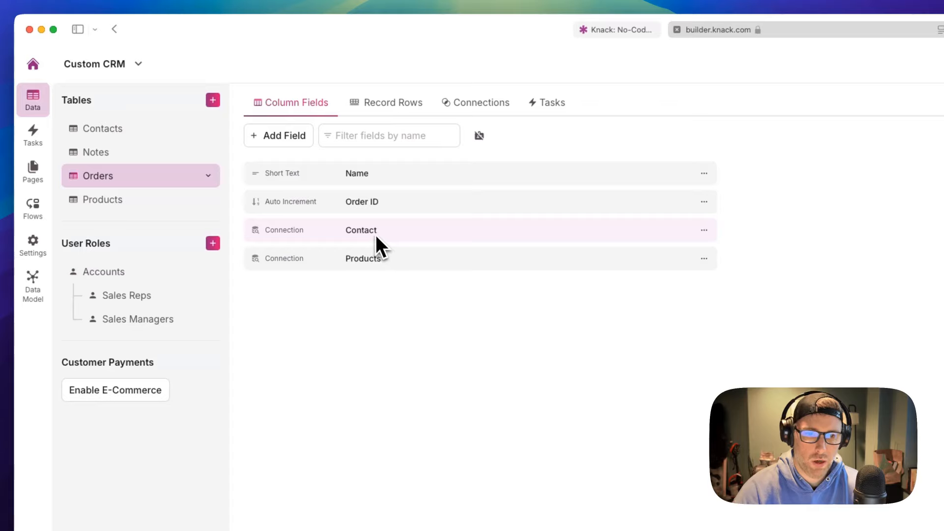
{"action": "left_click", "coordinate": [317, 237]}
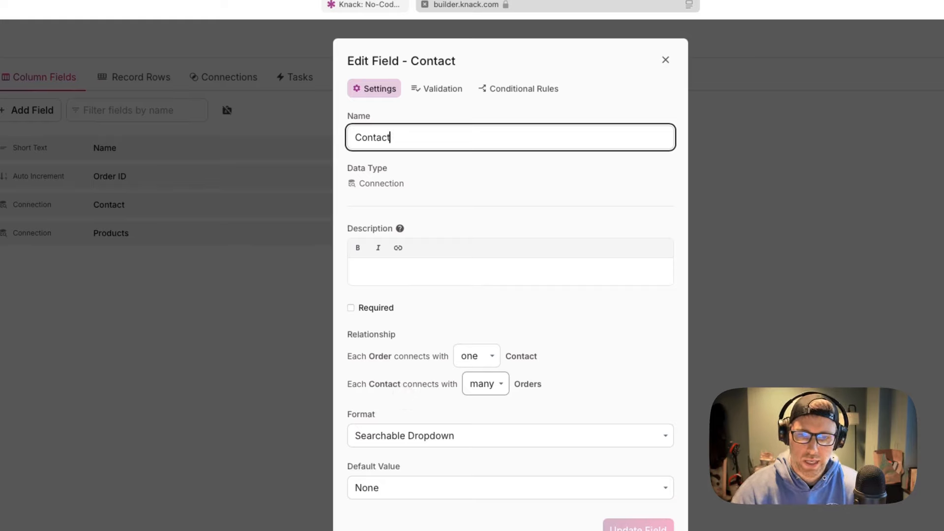
{"action": "left_click", "coordinate": [666, 60]}
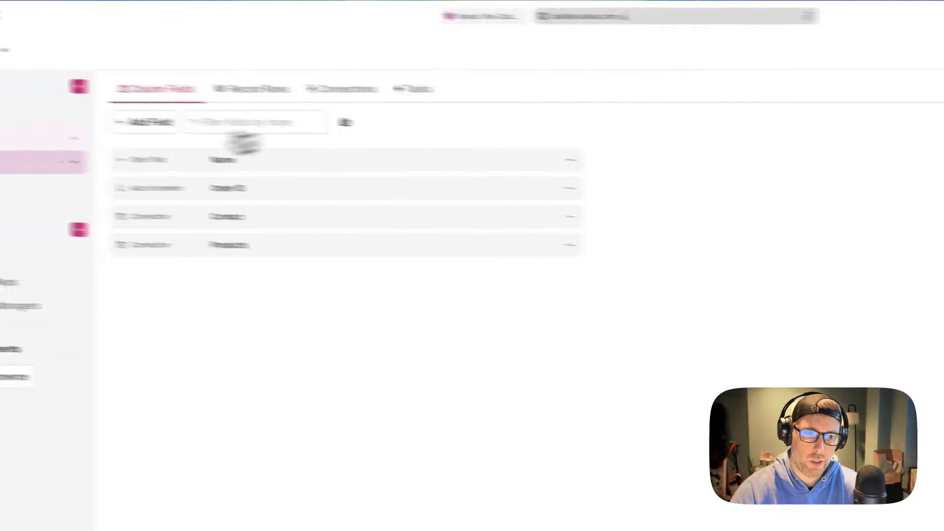
Inspect the Products table's Order connection, then return to Orders
{"action": "left_click", "coordinate": [118, 203]}
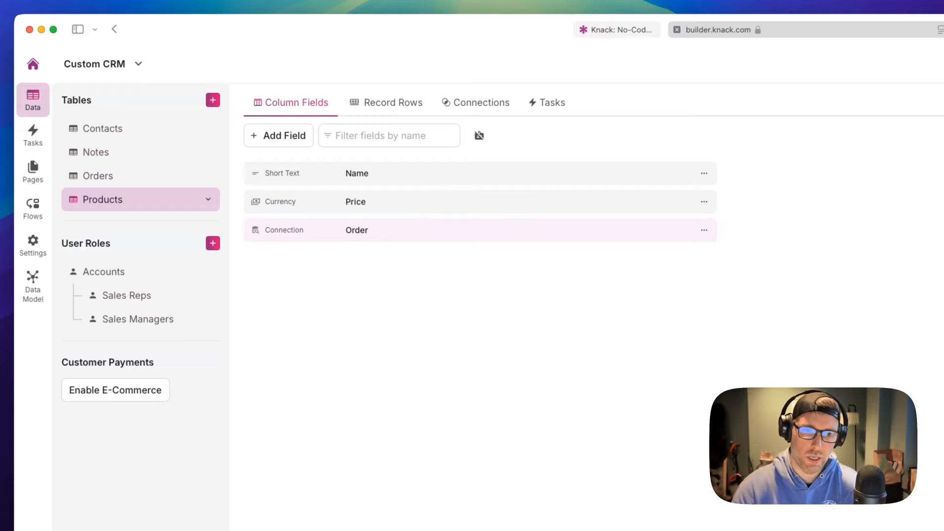
{"action": "left_click", "coordinate": [328, 238]}
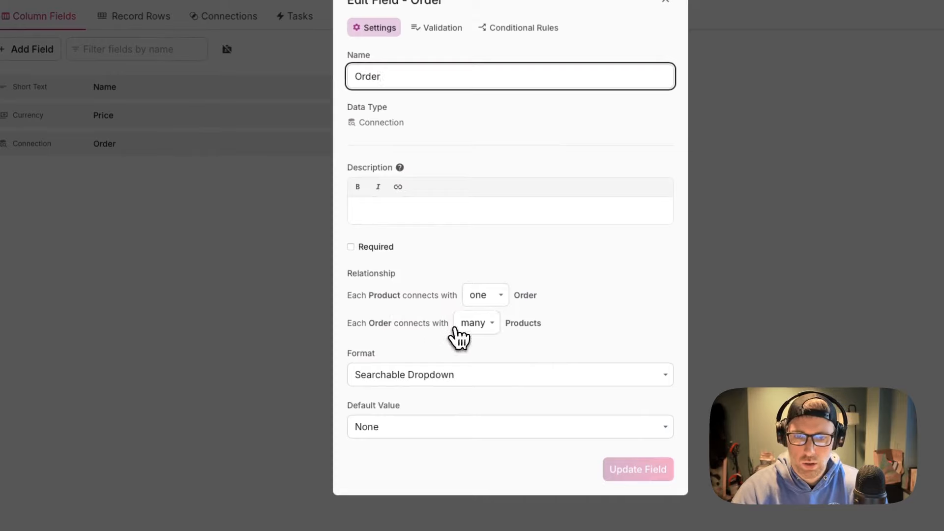
{"action": "left_click", "coordinate": [666, 1]}
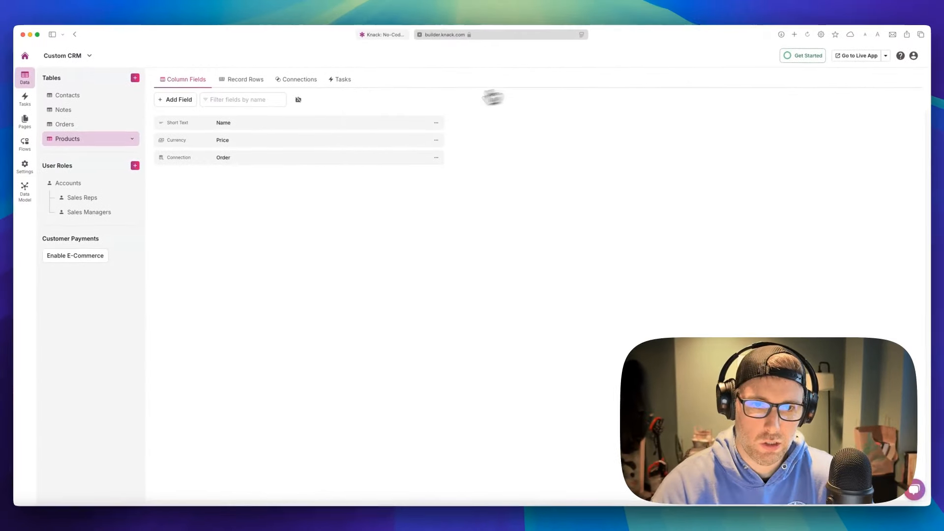
{"action": "left_click", "coordinate": [79, 127]}
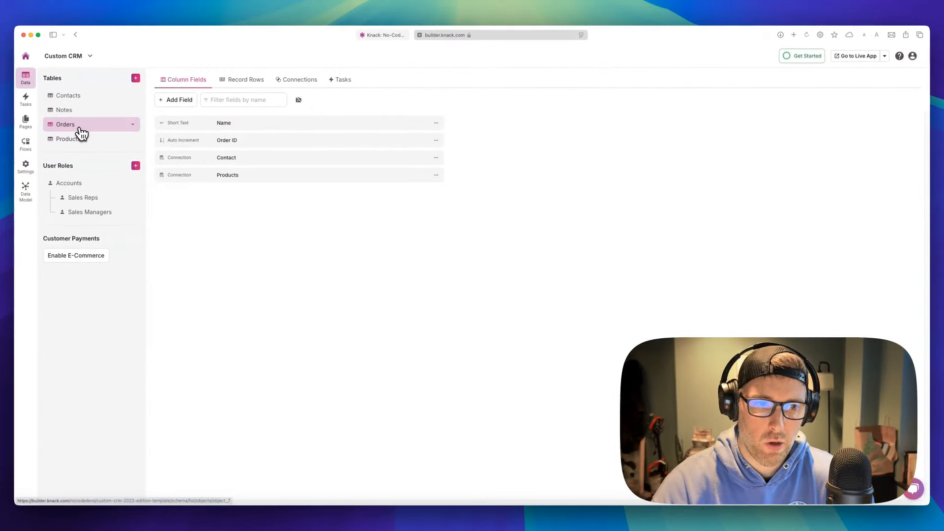
Add order 'Widget 2' linked to a contact and product Widget 1, and submit it
{"action": "left_click", "coordinate": [244, 80]}
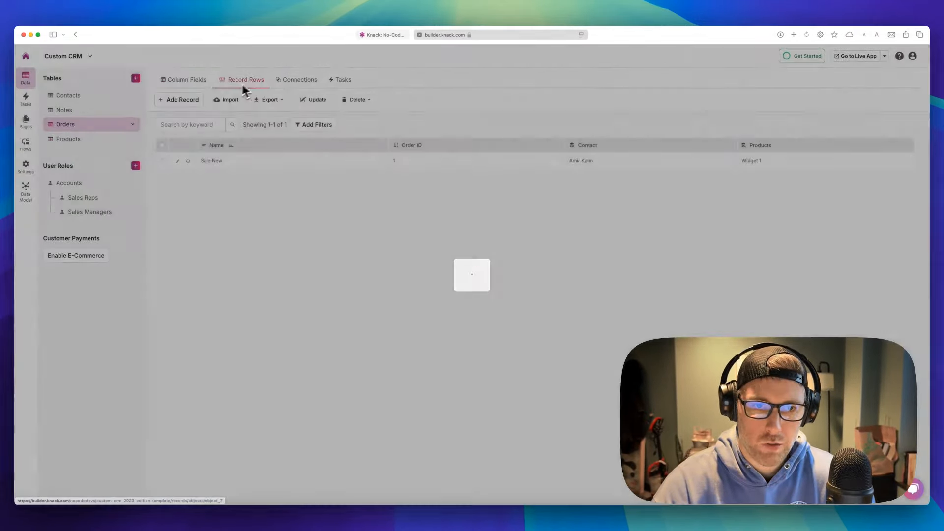
{"action": "left_click", "coordinate": [189, 103]}
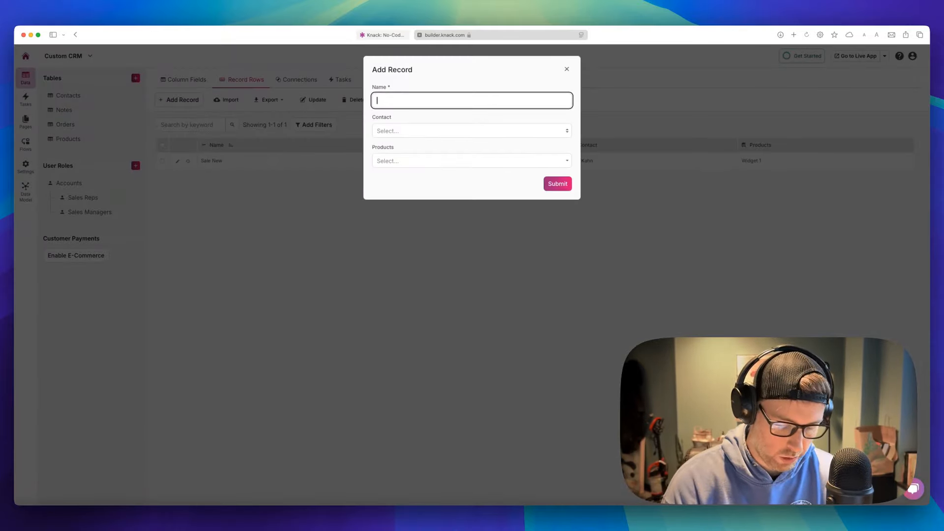
{"action": "type", "text": "Widget 12"}
{"action": "key", "text": "BackSpace"}
{"action": "key", "text": "BackSpace"}
{"action": "type", "text": "2"}
{"action": "left_click", "coordinate": [394, 132]}
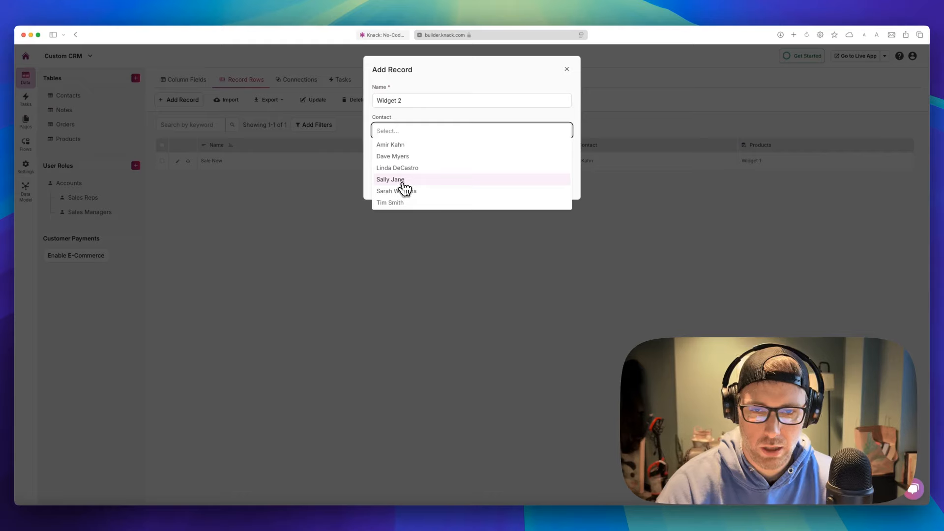
{"action": "left_click", "coordinate": [404, 189]}
{"action": "left_click", "coordinate": [413, 161]}
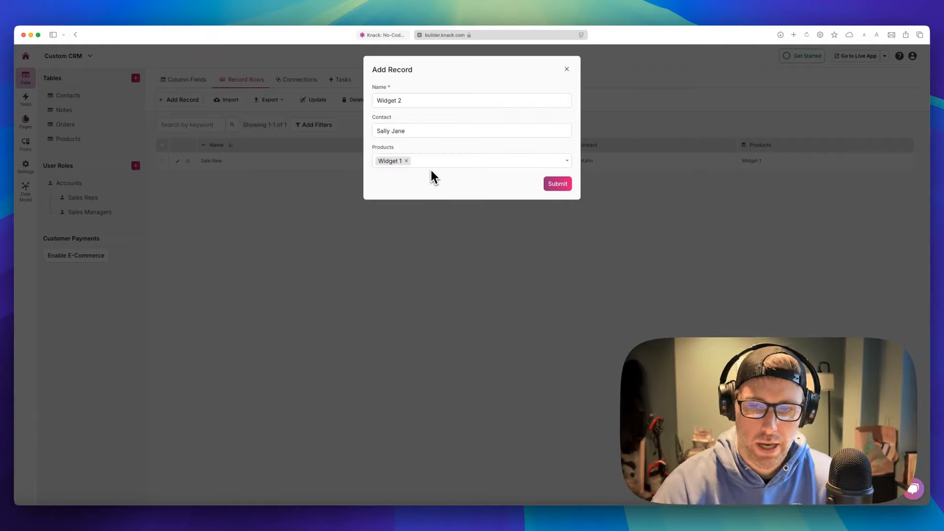
{"action": "left_click", "coordinate": [547, 185]}
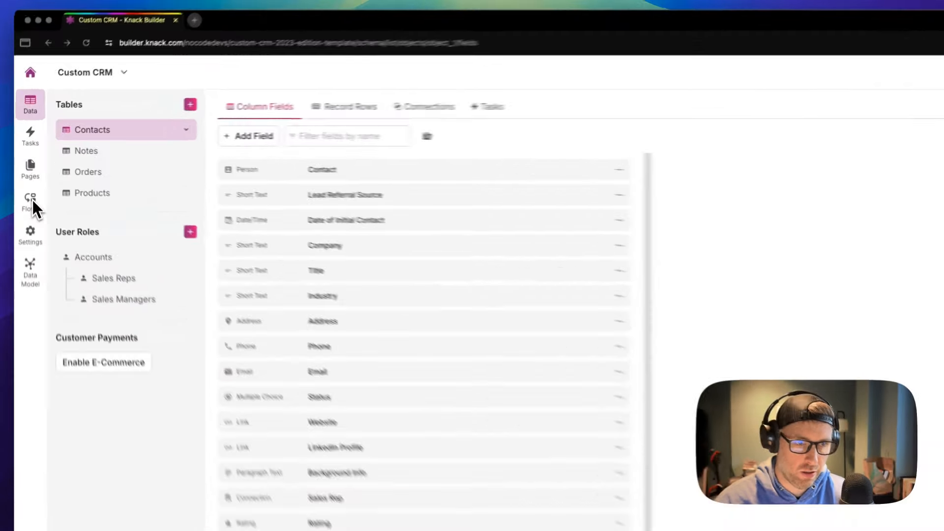
Create a blank flow from scratch in Flows, producing Automation #727
{"action": "left_click", "coordinate": [31, 202]}
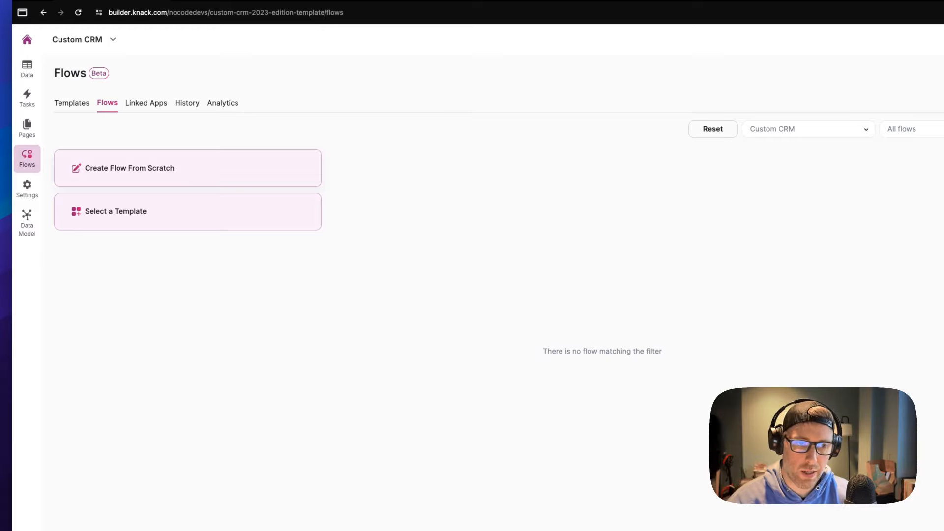
{"action": "left_click", "coordinate": [175, 173]}
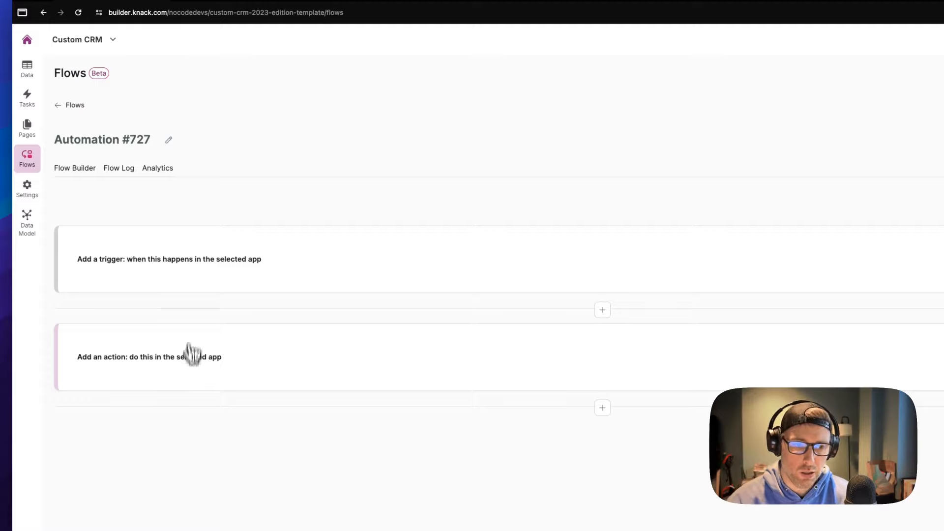
Set the trigger source app to Knack with the Record Created event
{"action": "left_click", "coordinate": [399, 252]}
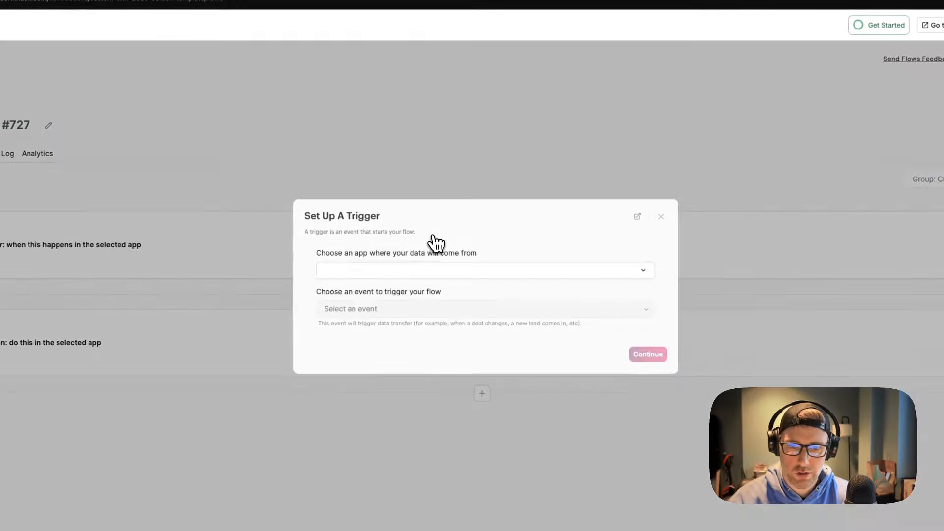
{"action": "left_click", "coordinate": [400, 270]}
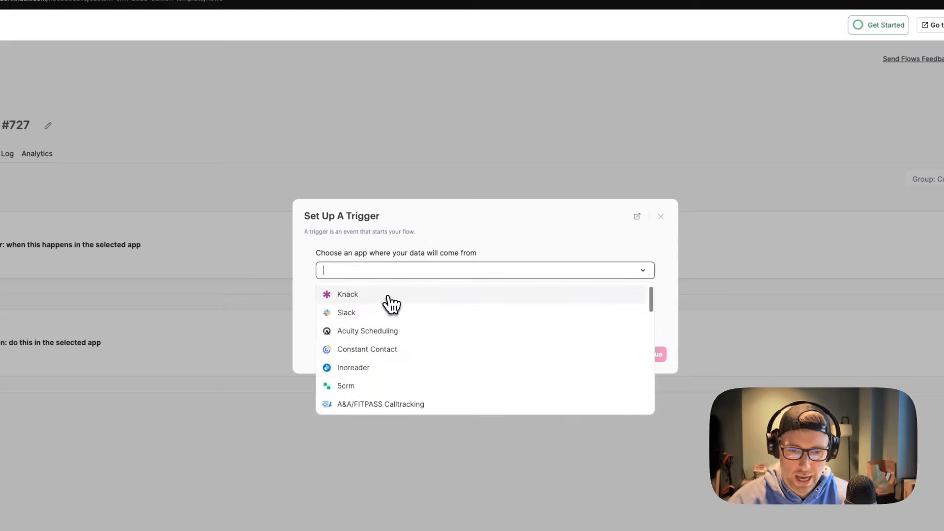
{"action": "scroll", "coordinate": [375, 349], "scroll_direction": "down", "scroll_amount": 5}
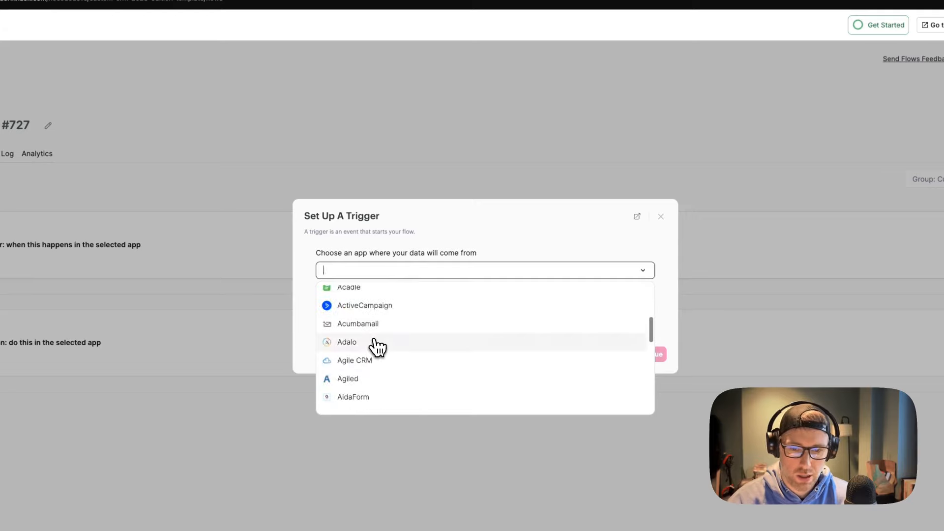
{"action": "scroll", "coordinate": [445, 329], "scroll_direction": "down", "scroll_amount": 2}
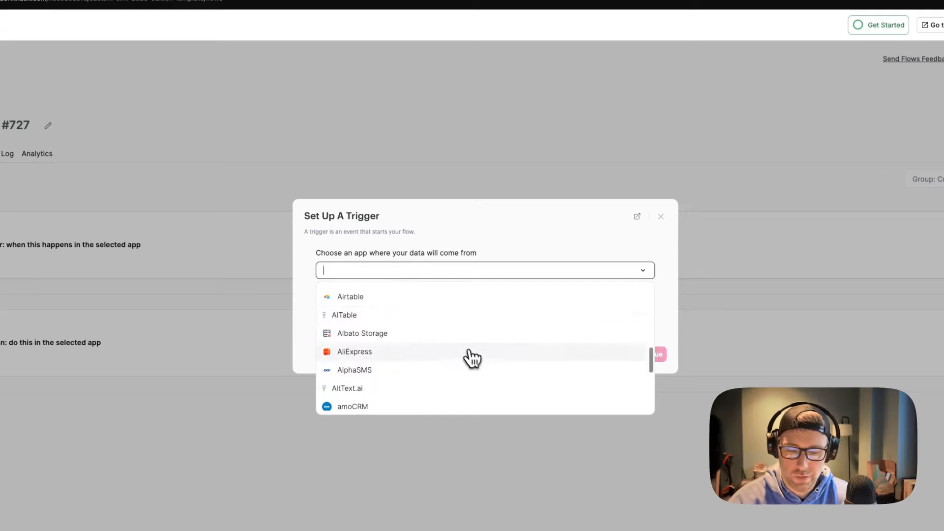
{"action": "scroll", "coordinate": [435, 339], "scroll_direction": "up", "scroll_amount": 7}
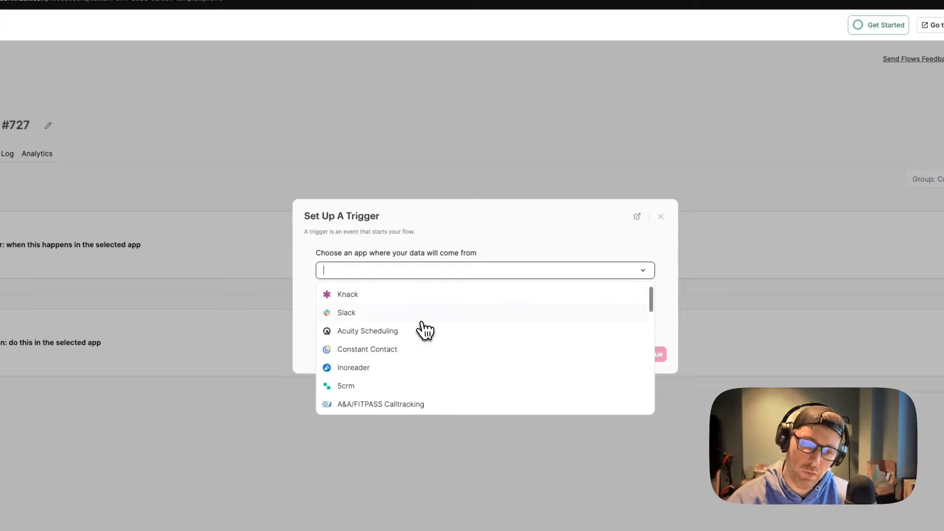
{"action": "left_click", "coordinate": [380, 296]}
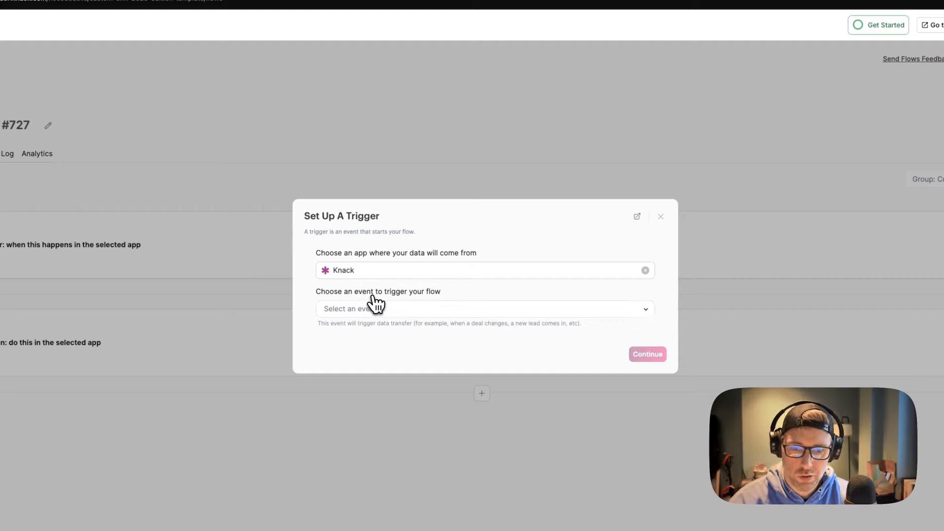
{"action": "left_click", "coordinate": [404, 310]}
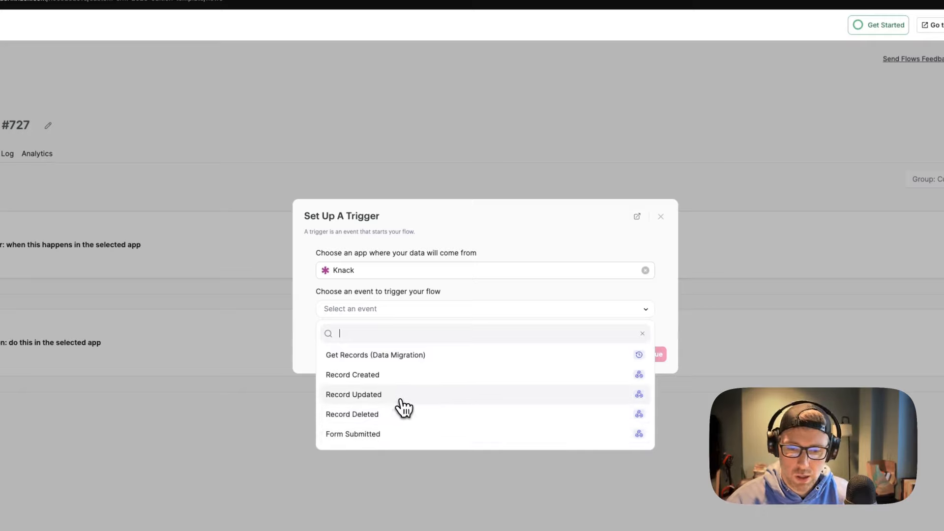
{"action": "left_click", "coordinate": [379, 376]}
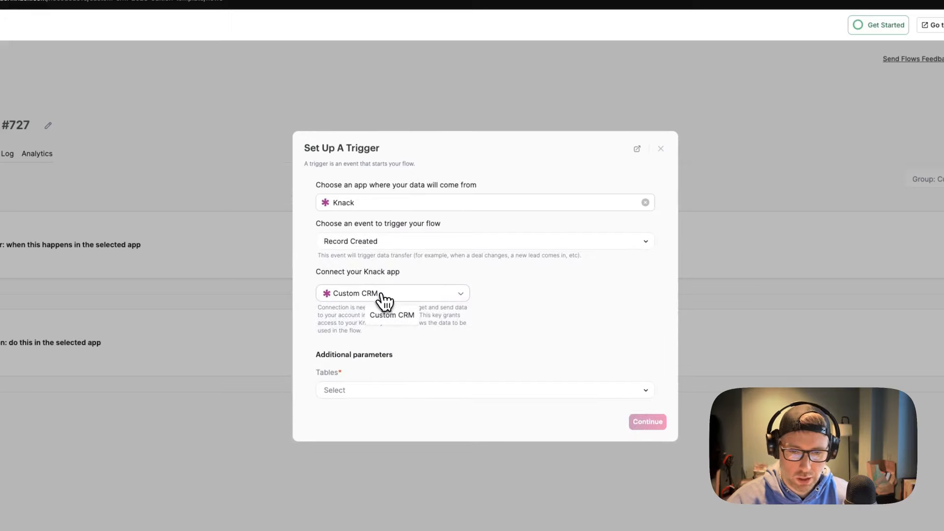
Point the trigger at the Custom CRM app's Orders table and confirm
{"action": "left_click", "coordinate": [383, 300]}
{"action": "left_click", "coordinate": [365, 318]}
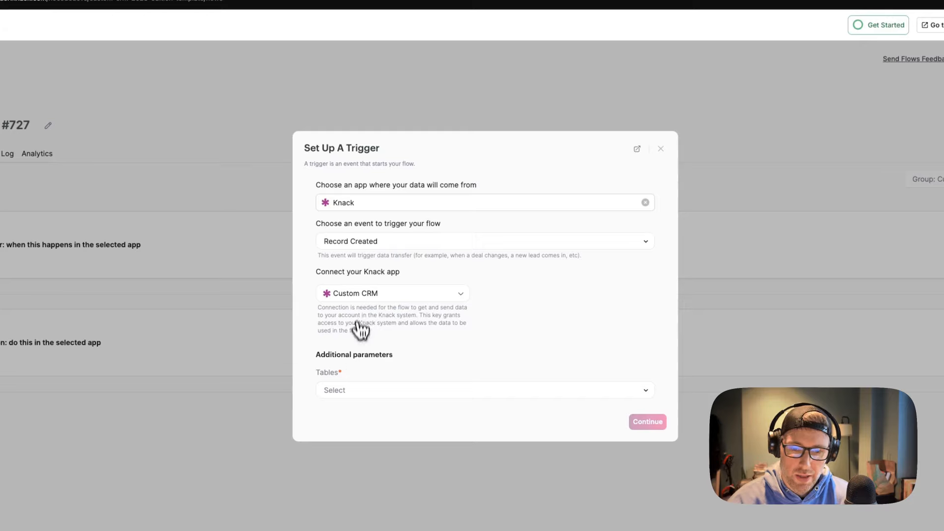
{"action": "left_click", "coordinate": [370, 391]}
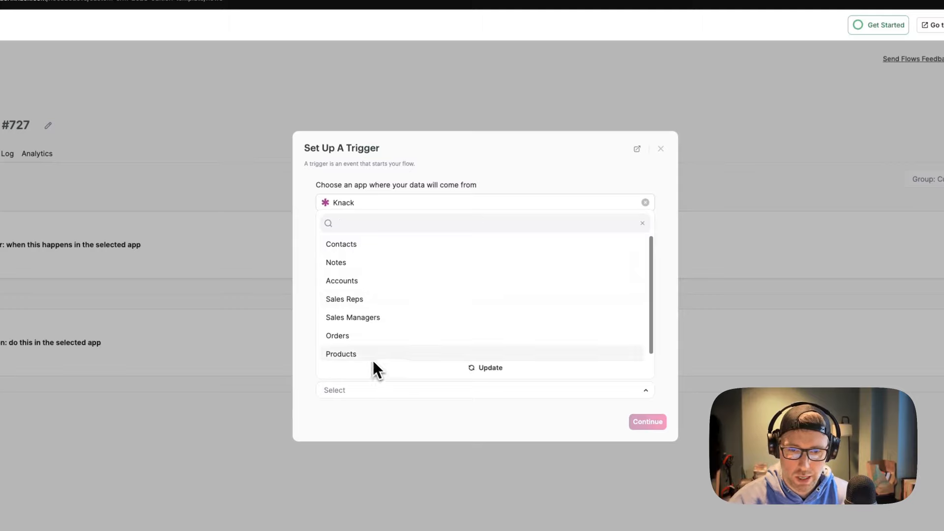
{"action": "left_click", "coordinate": [350, 339]}
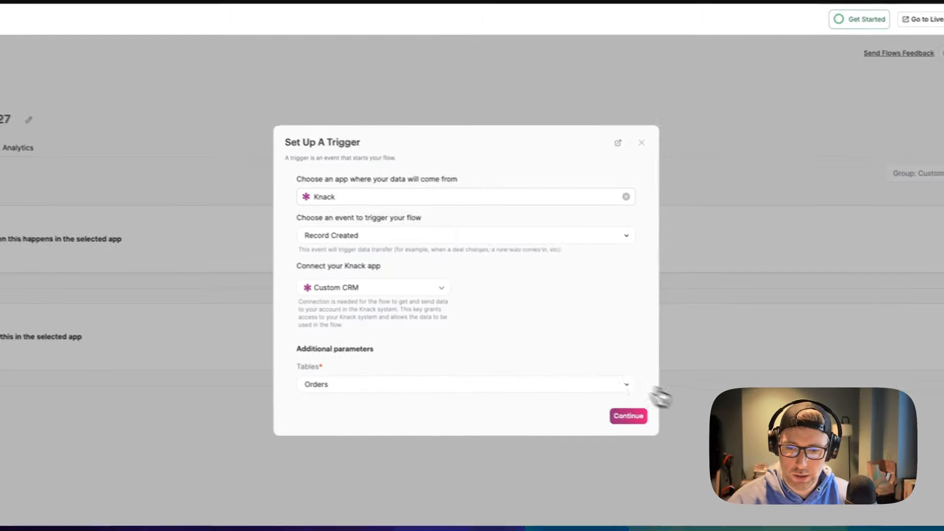
{"action": "left_click", "coordinate": [648, 422]}
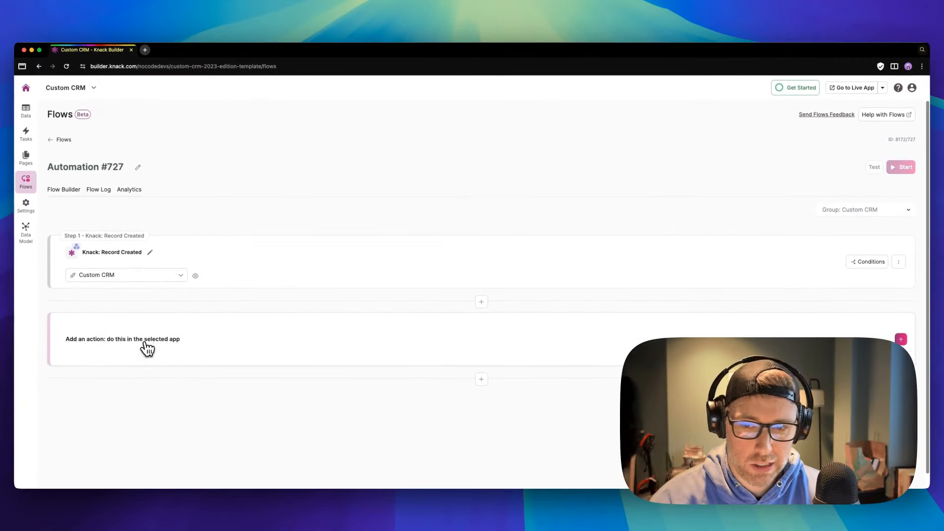
Discard the trigger conditions without saving and start the flow's action step
{"action": "left_click", "coordinate": [858, 266]}
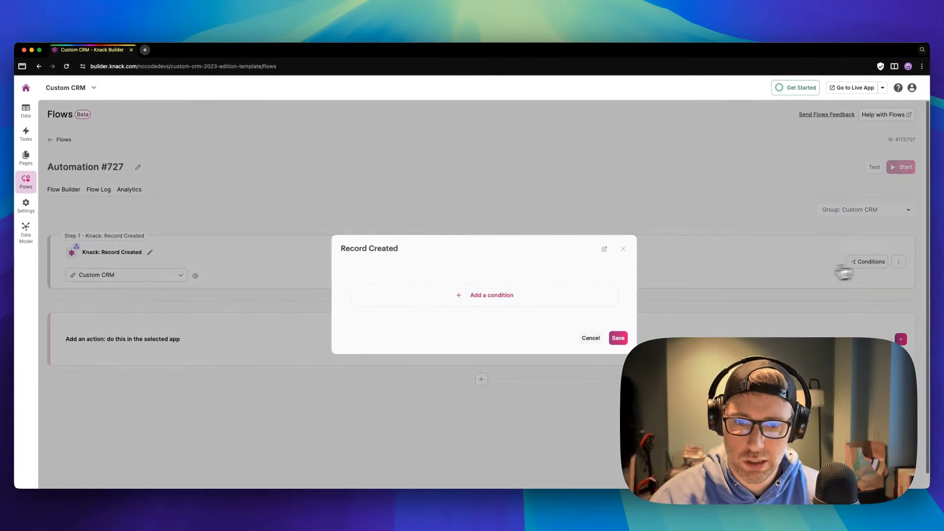
{"action": "left_click", "coordinate": [495, 296]}
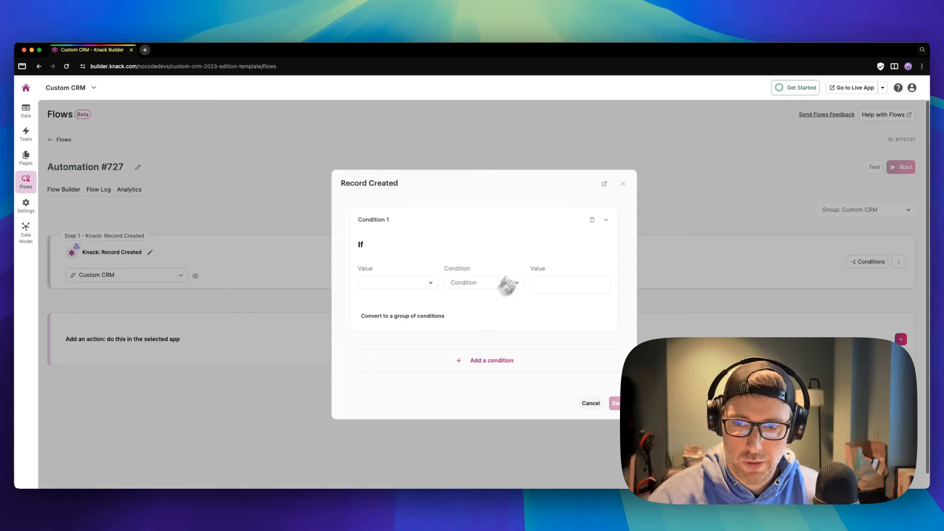
{"action": "left_click", "coordinate": [623, 184]}
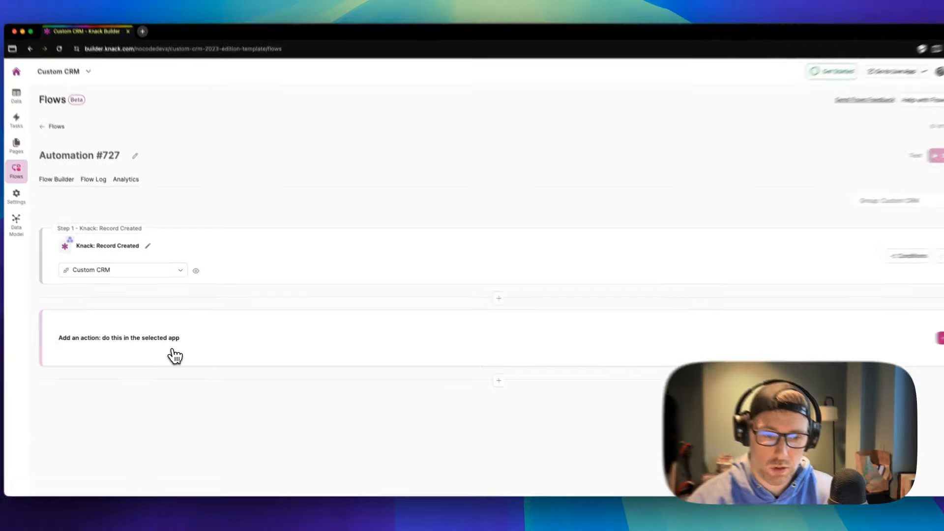
{"action": "left_click", "coordinate": [174, 354]}
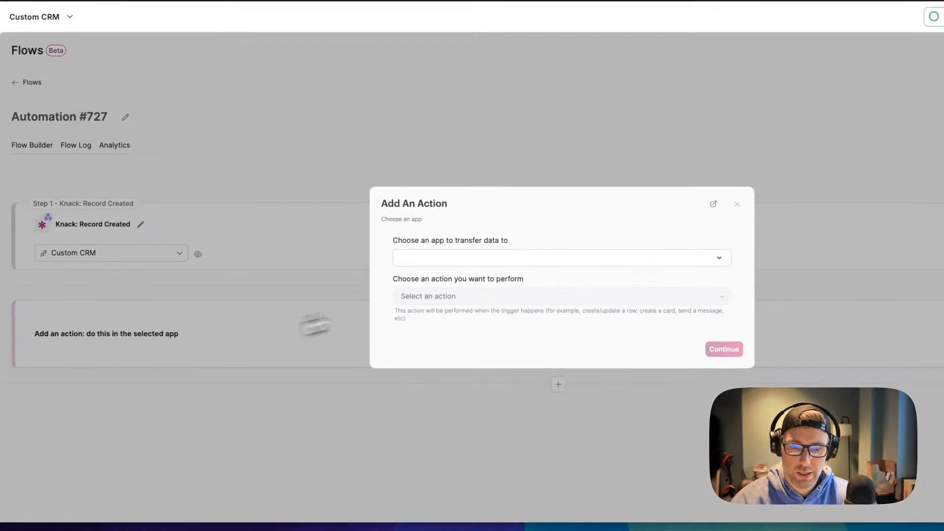
Set the action to Slack 'Send a message to a public channel' via the My Account connection
{"action": "left_click", "coordinate": [469, 256]}
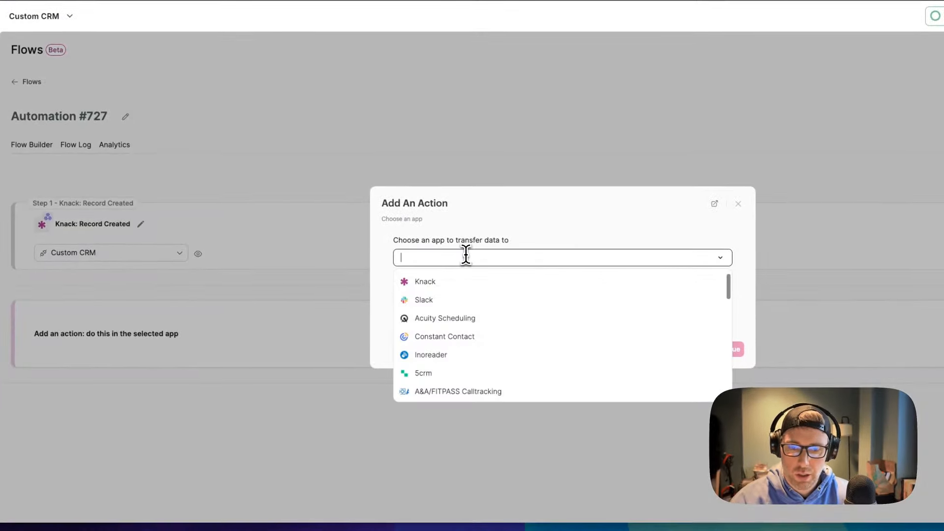
{"action": "left_click", "coordinate": [429, 301]}
{"action": "left_click", "coordinate": [461, 297]}
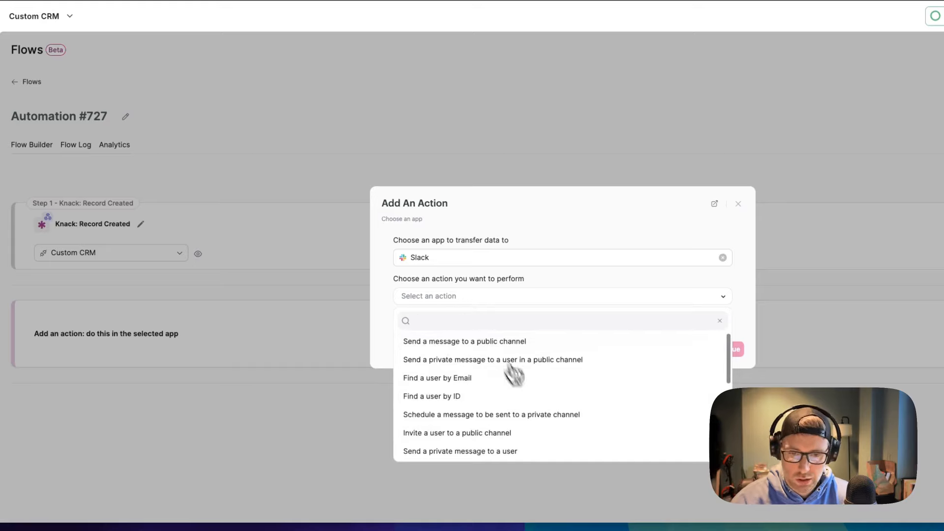
{"action": "left_click", "coordinate": [477, 344]}
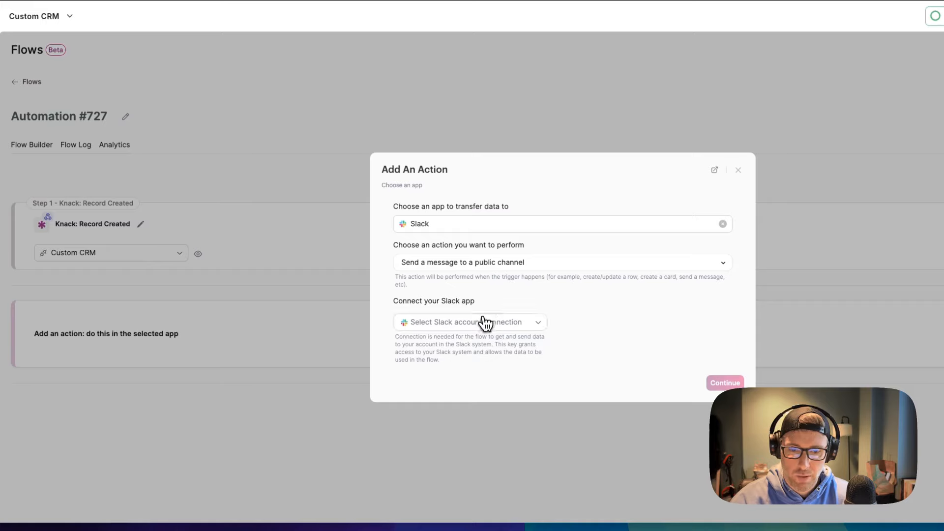
{"action": "left_click", "coordinate": [486, 323]}
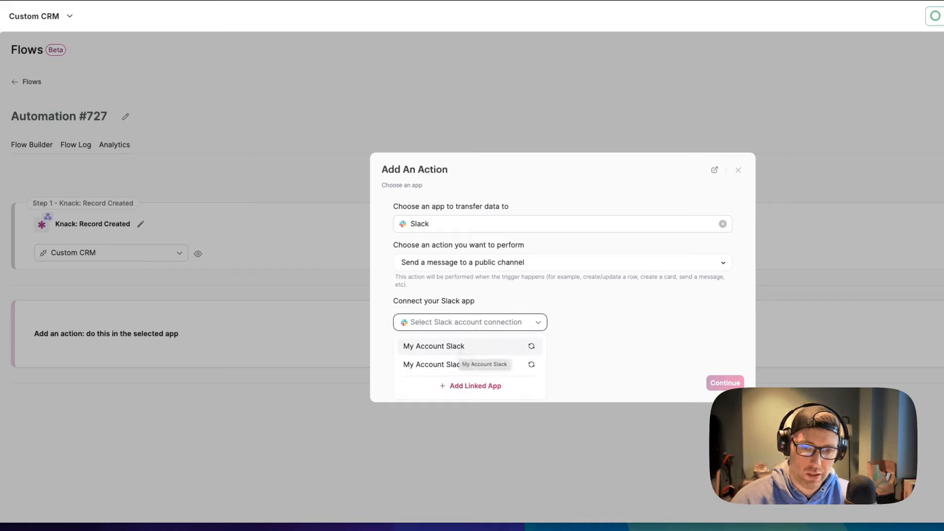
{"action": "left_click", "coordinate": [461, 353]}
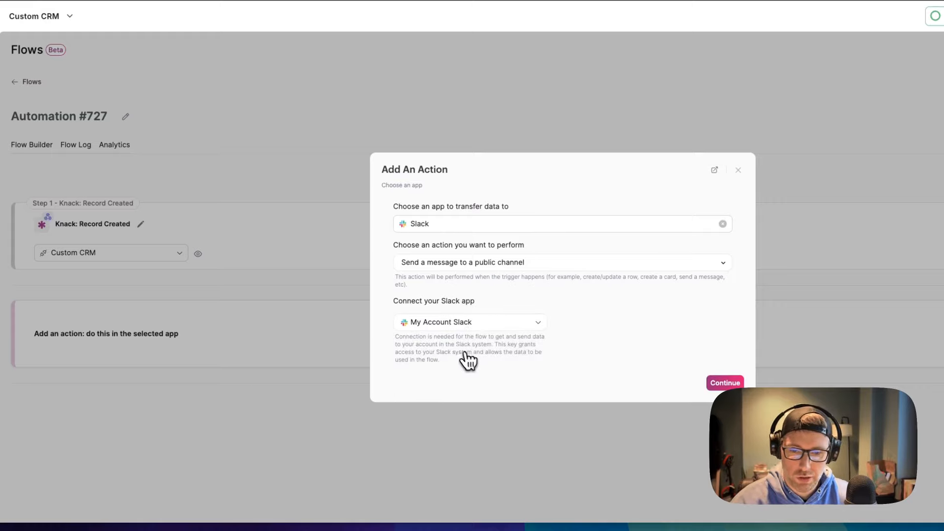
{"action": "left_click", "coordinate": [725, 383]}
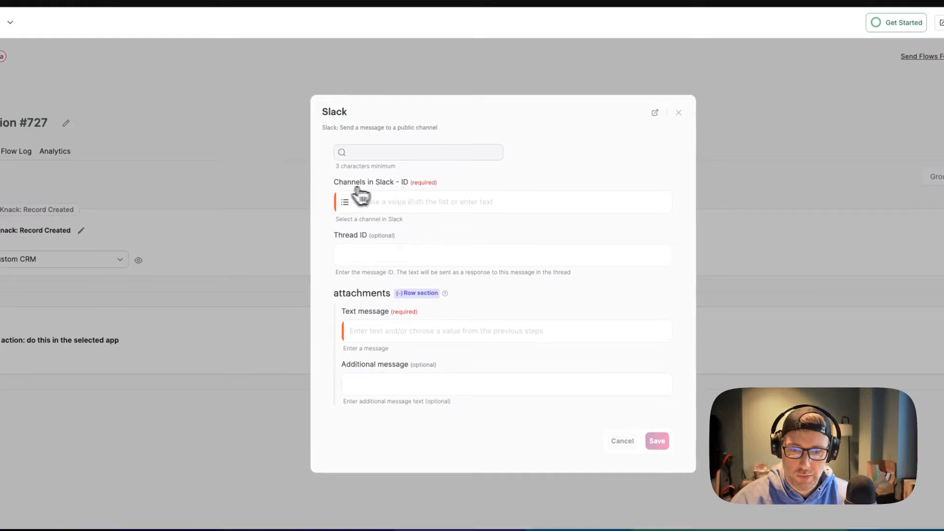
Target the marketing channel and start the message with Name 'just placed an order for'
{"action": "left_click", "coordinate": [378, 206]}
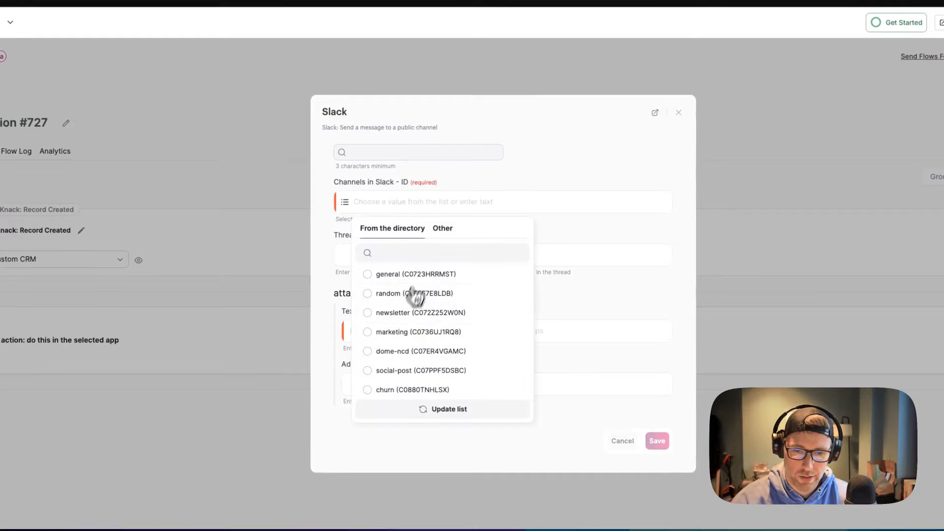
{"action": "left_click", "coordinate": [400, 332]}
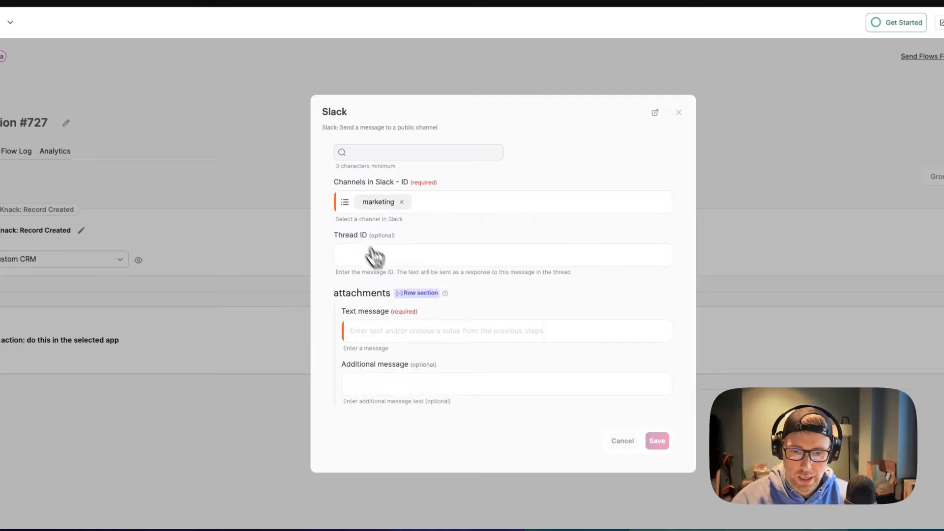
{"action": "left_click", "coordinate": [384, 336]}
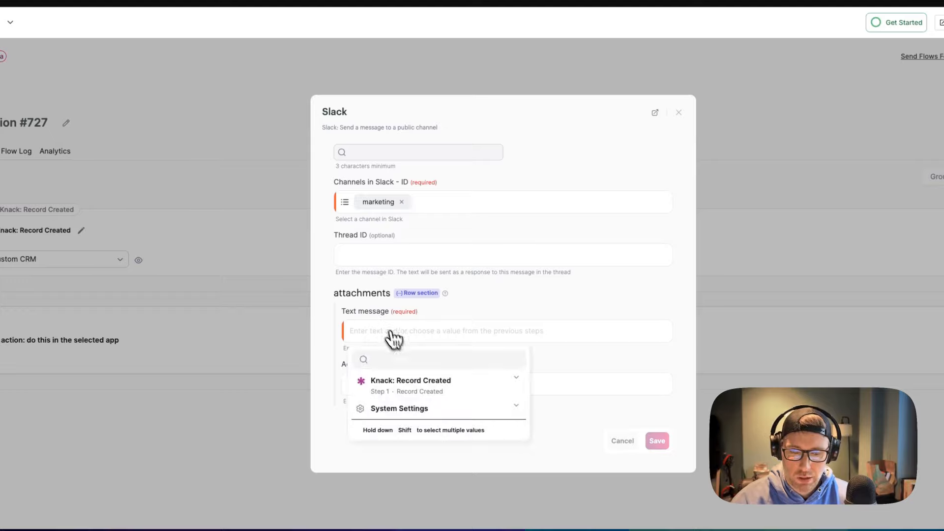
{"action": "left_click", "coordinate": [433, 388]}
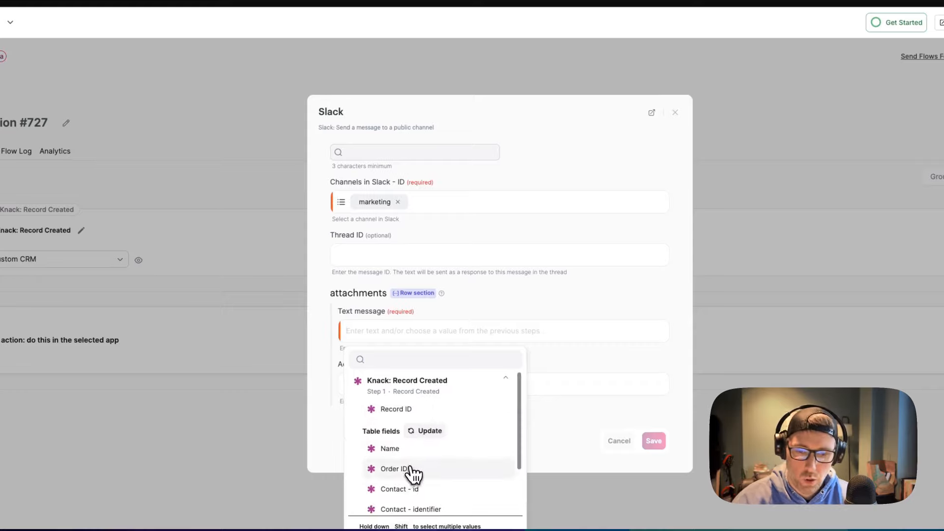
{"action": "left_click", "coordinate": [402, 450]}
{"action": "type", "text": "just places"}
{"action": "key", "text": "BackSpace"}
{"action": "type", "text": "d an order"}
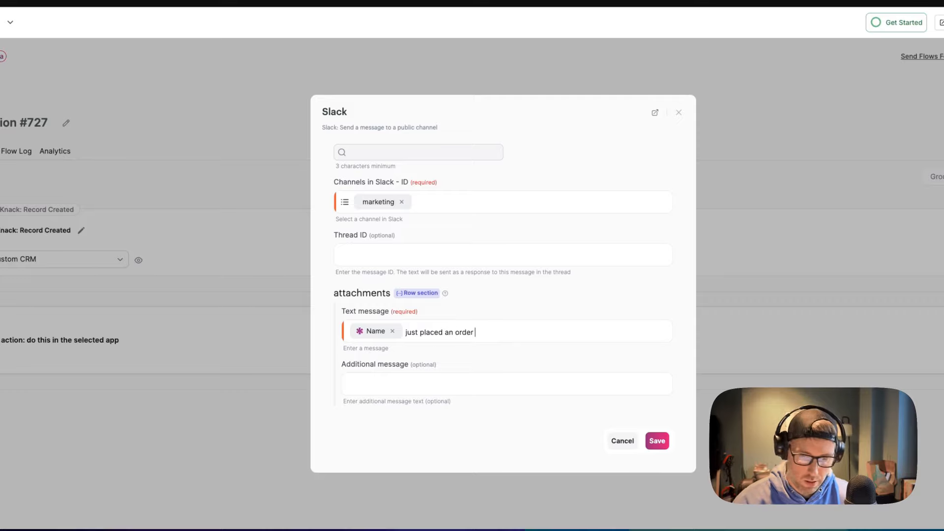
{"action": "type", "text": " for"}
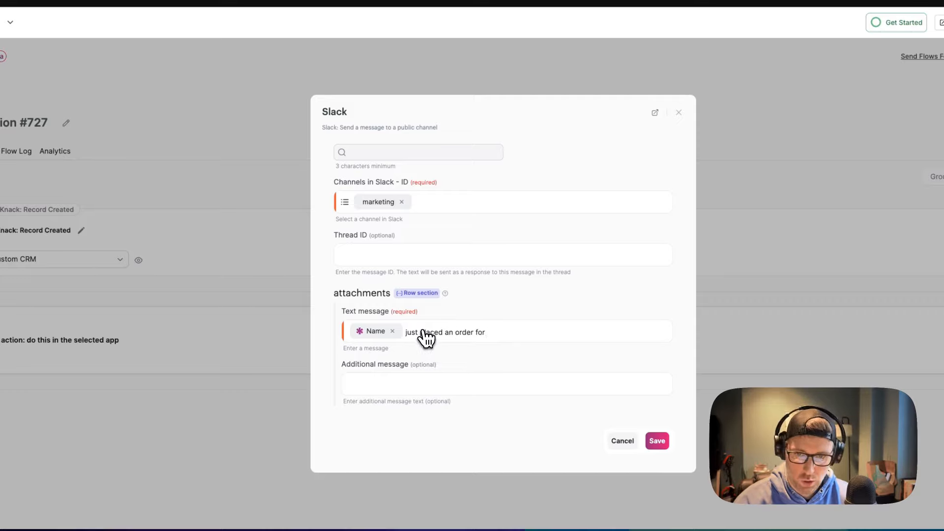
Append the Products - id field to the message and save the Slack step
{"action": "left_click", "coordinate": [497, 330]}
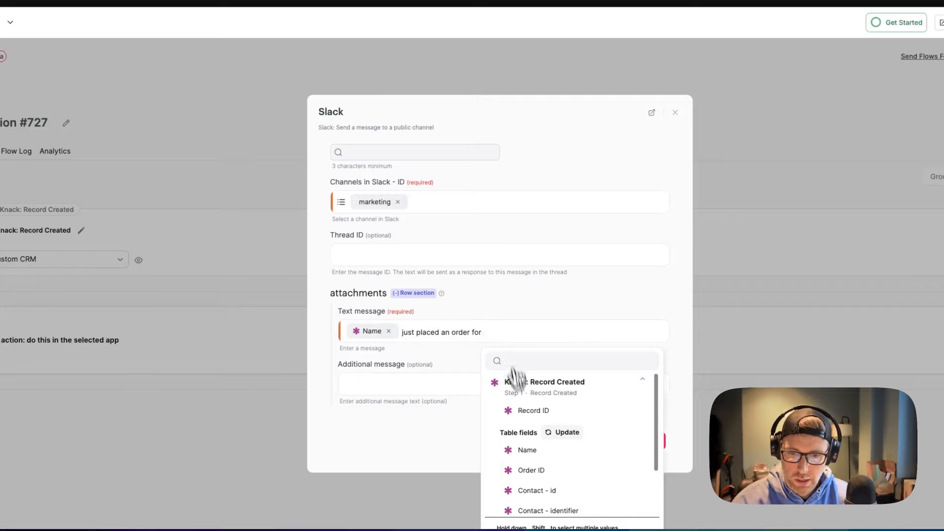
{"action": "scroll", "coordinate": [561, 476], "scroll_direction": "down", "scroll_amount": 2}
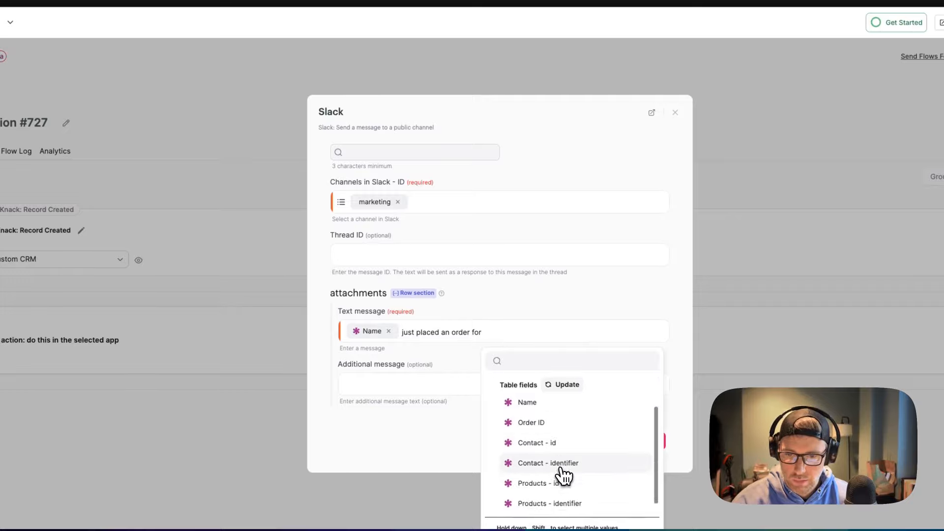
{"action": "left_click", "coordinate": [559, 485]}
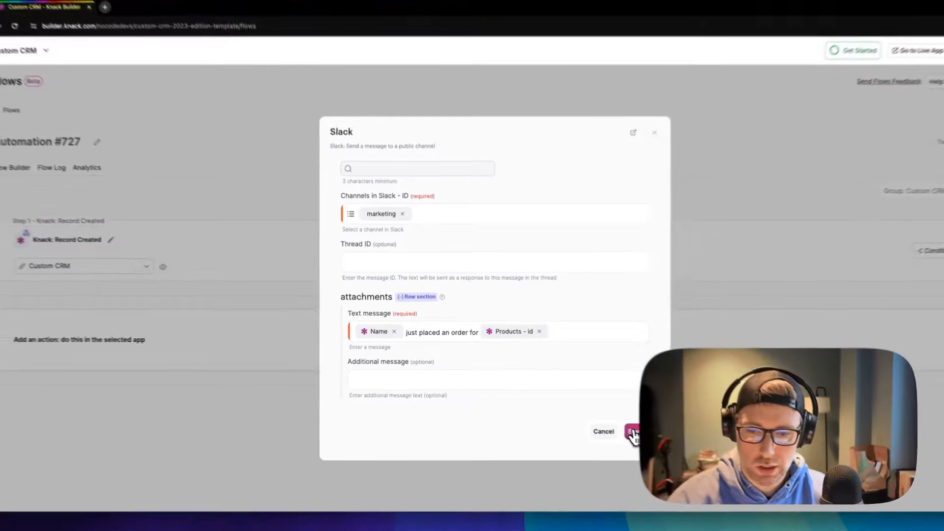
{"action": "left_click", "coordinate": [633, 432]}
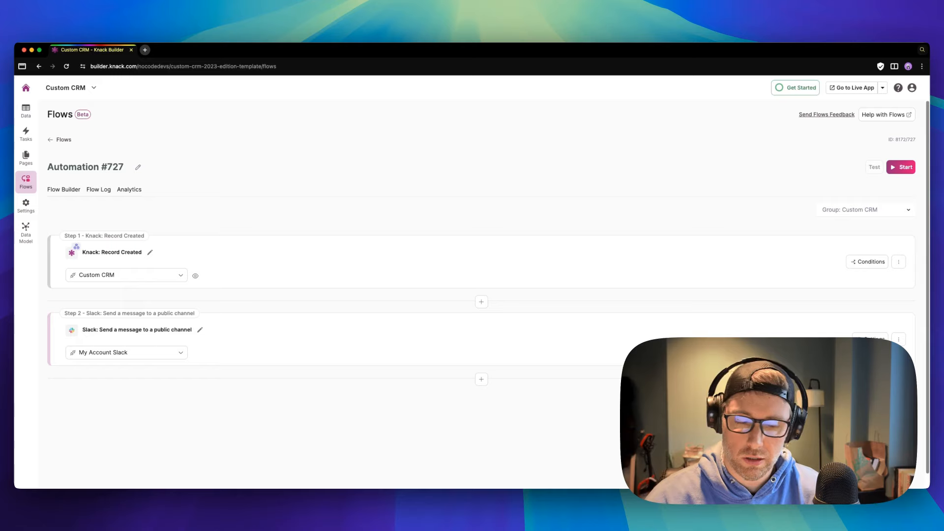
Switch Automation #727 on and view its still-empty Flow Log
{"action": "left_click", "coordinate": [897, 170]}
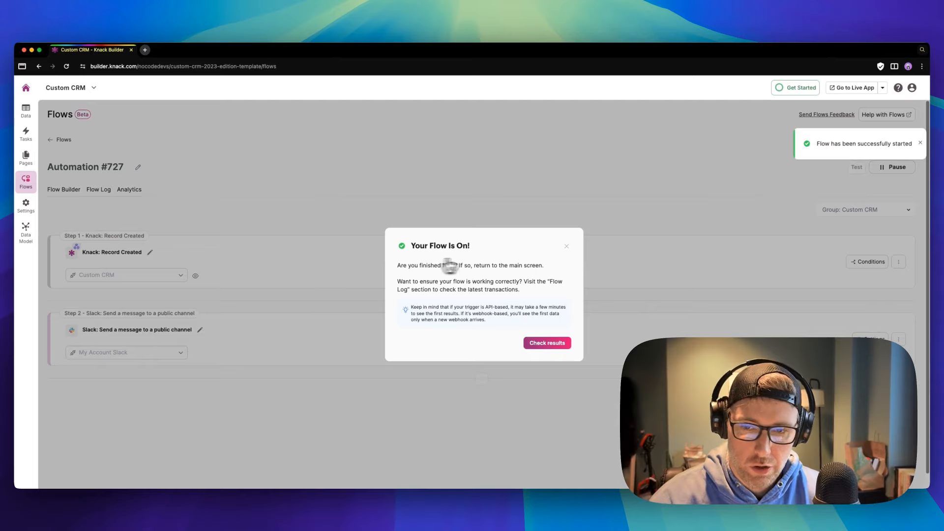
{"action": "left_click", "coordinate": [566, 248]}
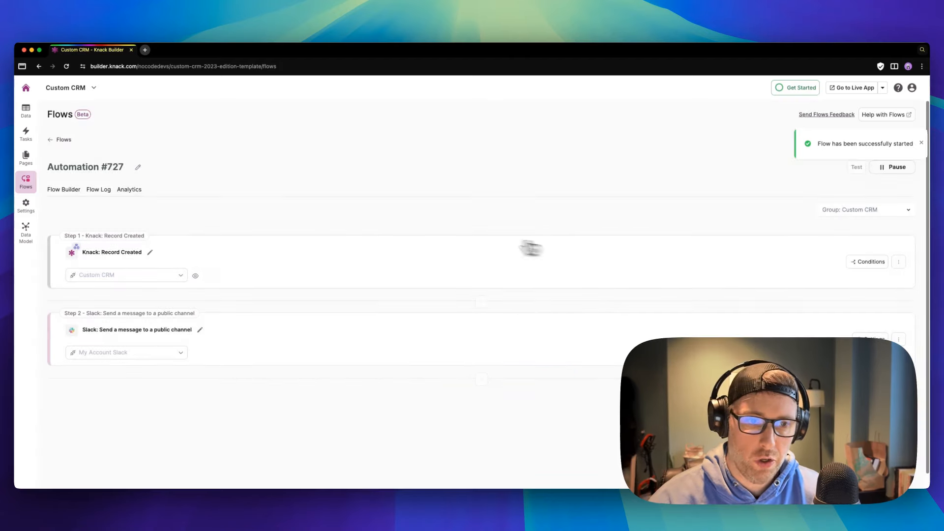
{"action": "left_click", "coordinate": [109, 193]}
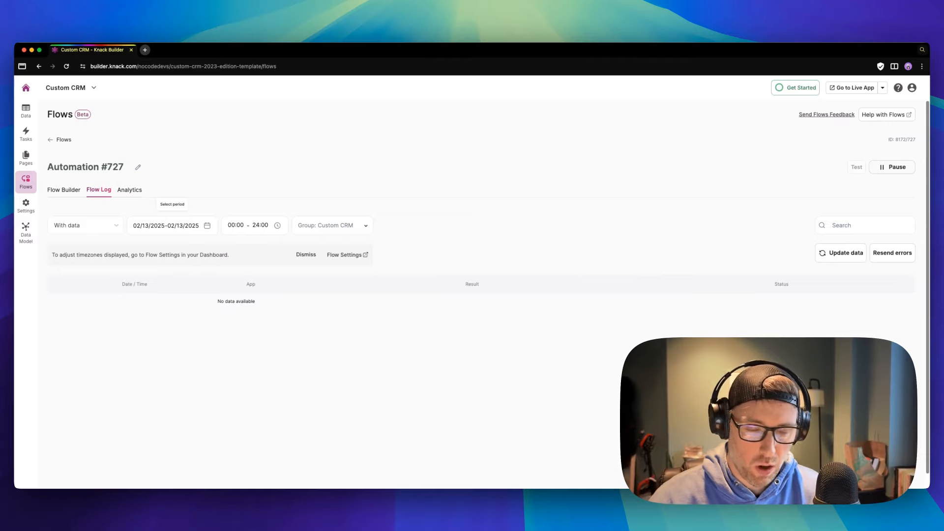
View Automation #727's Analytics
{"action": "left_click", "coordinate": [133, 190]}
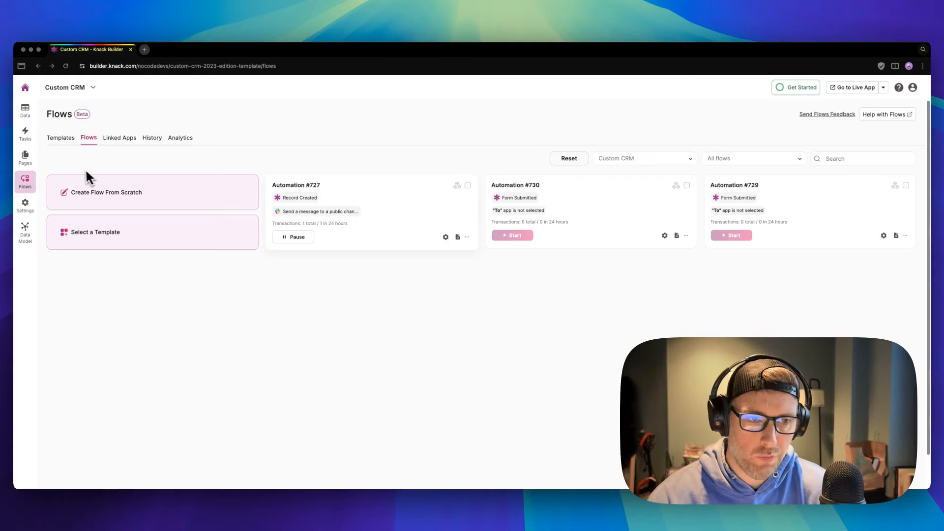
Go to the Pages section of the app builder
{"action": "left_click", "coordinate": [25, 158]}
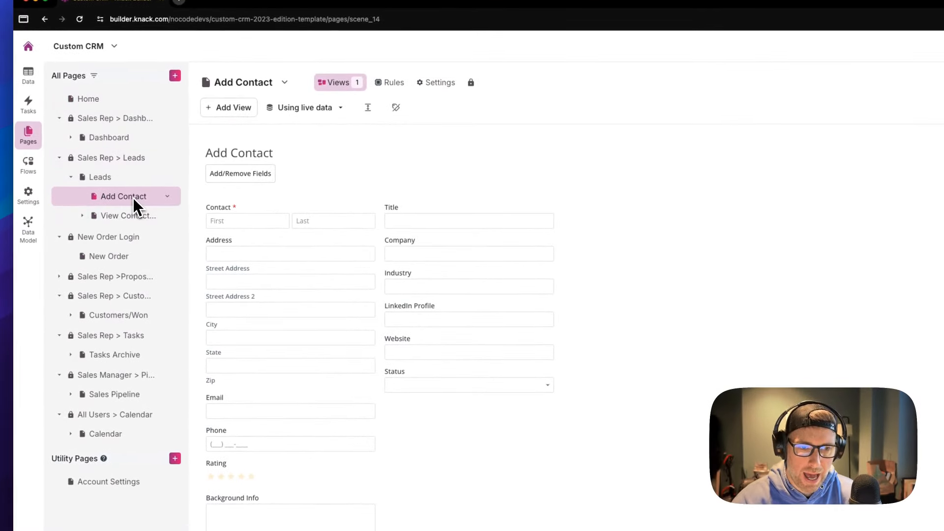
Remove the Address, LinkedIn Profile and Website inputs from the Add Contact form
{"action": "mouse_move", "coordinate": [230, 200]}
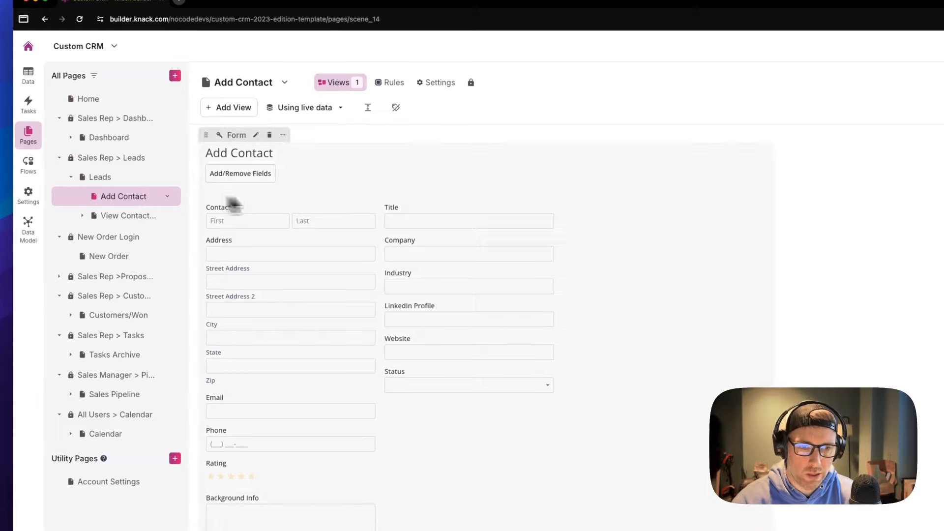
{"action": "left_click", "coordinate": [256, 136]}
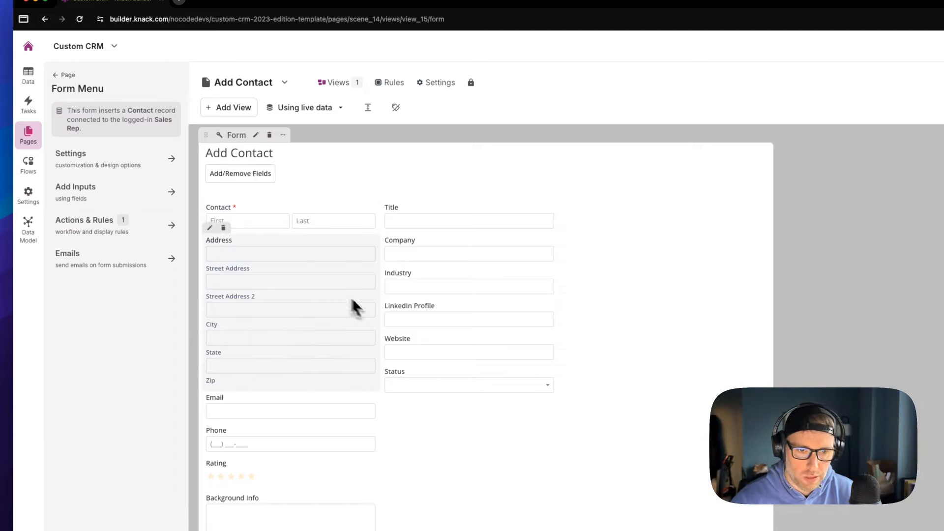
{"action": "left_click", "coordinate": [224, 229]}
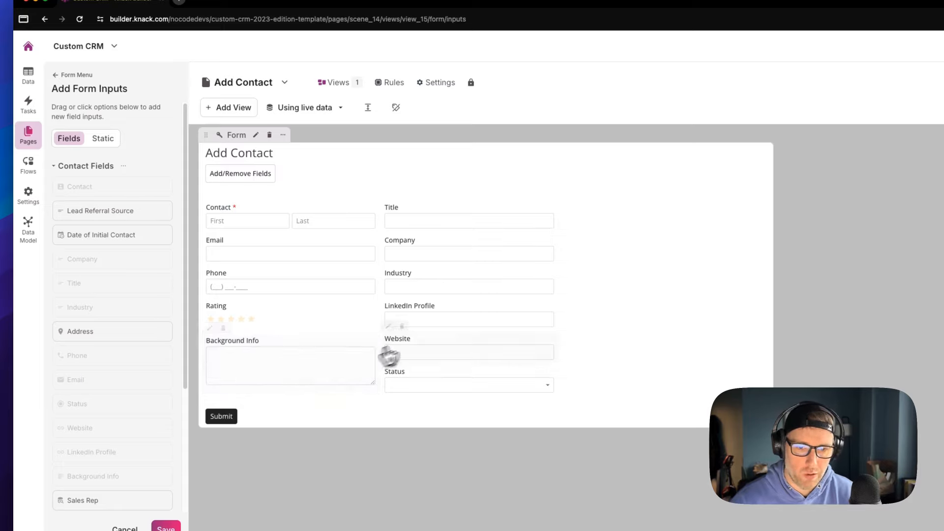
{"action": "left_click", "coordinate": [385, 279]}
{"action": "left_click", "coordinate": [386, 279]}
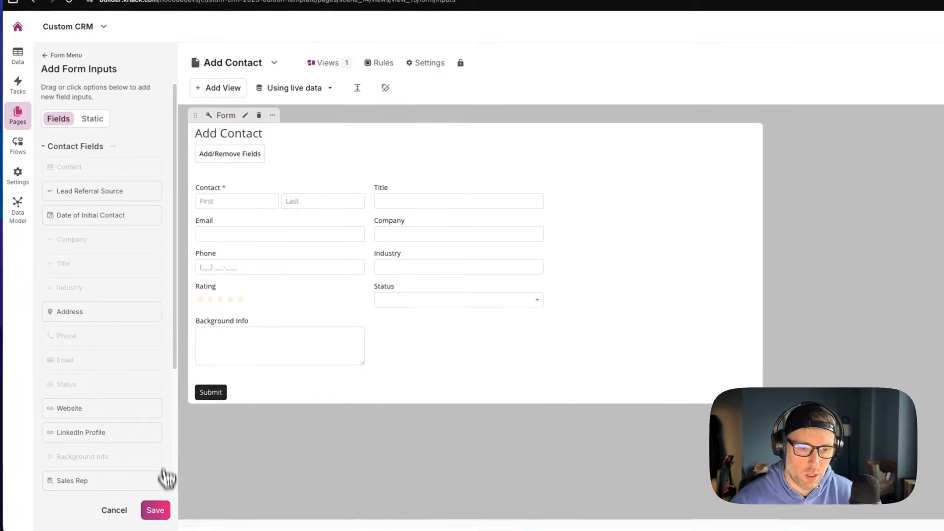
Save the form and bring up its Design & Options settings
{"action": "left_click", "coordinate": [156, 509]}
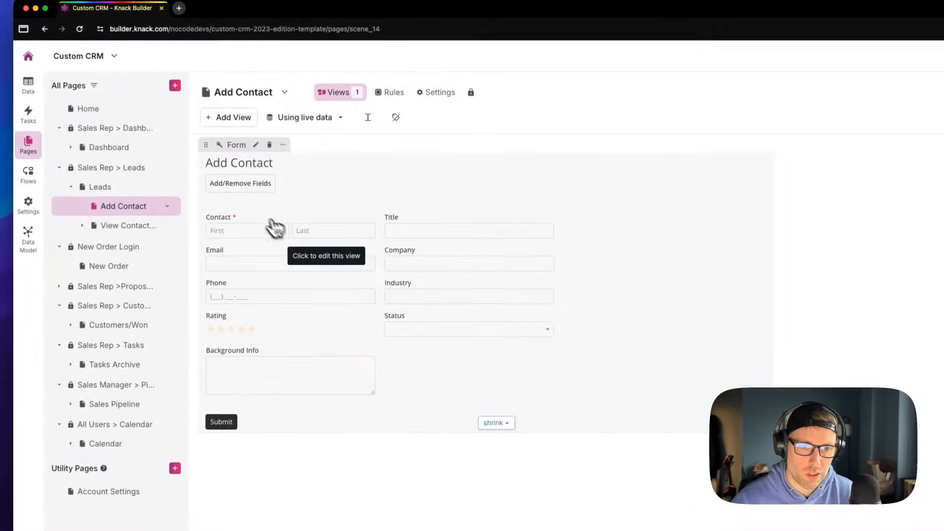
{"action": "left_click", "coordinate": [262, 153]}
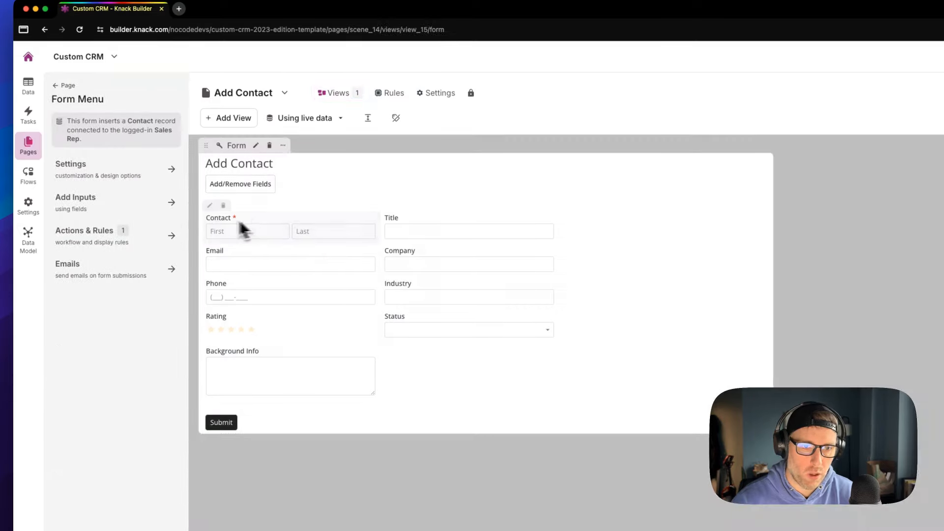
{"action": "left_click", "coordinate": [103, 169]}
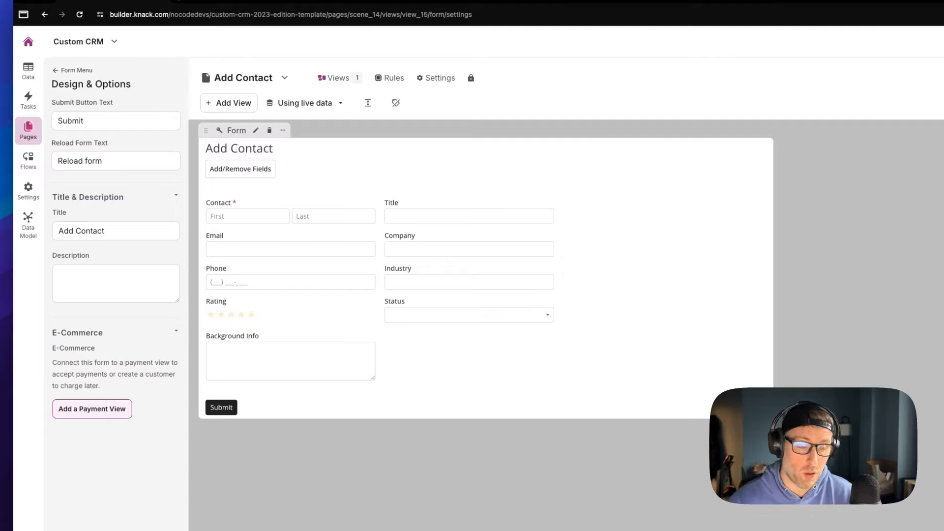
Review the fields available as inputs for the Add Contact form
{"action": "left_click", "coordinate": [73, 71]}
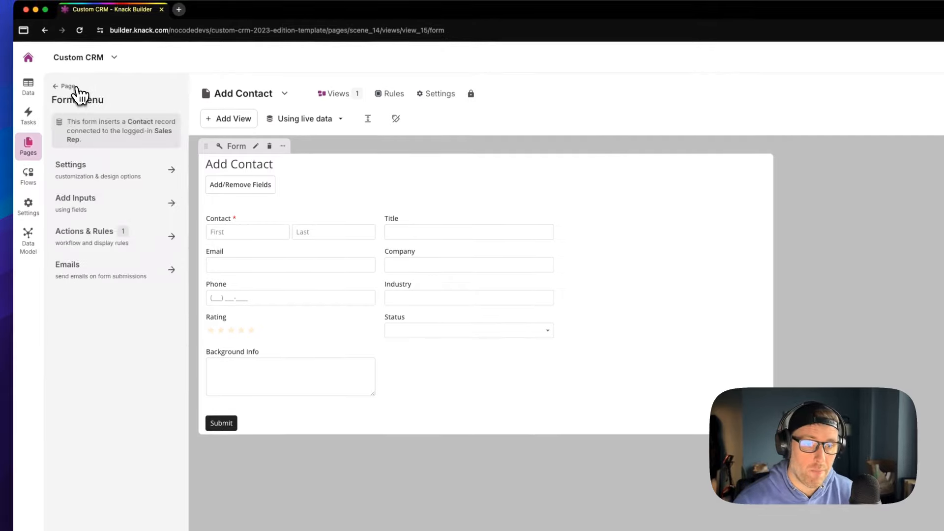
{"action": "left_click", "coordinate": [102, 212]}
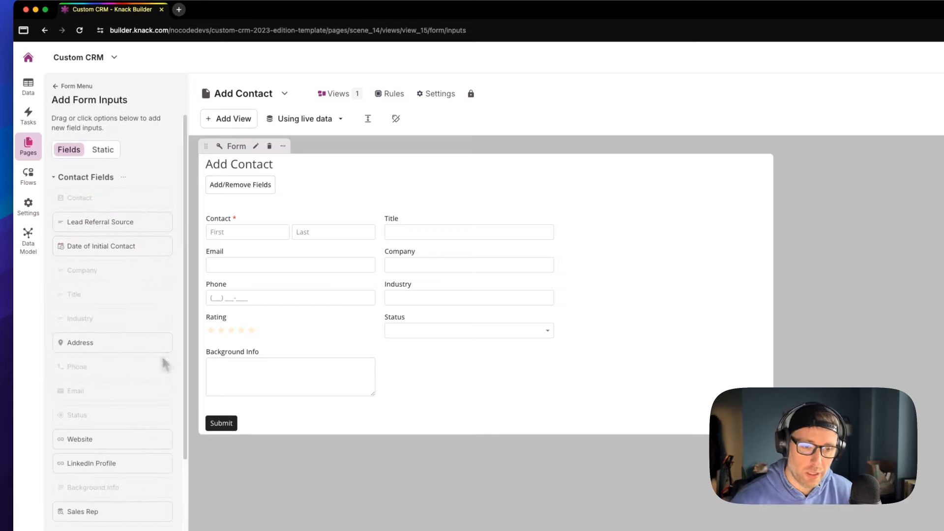
{"action": "scroll", "coordinate": [160, 358], "scroll_direction": "down", "scroll_amount": 3}
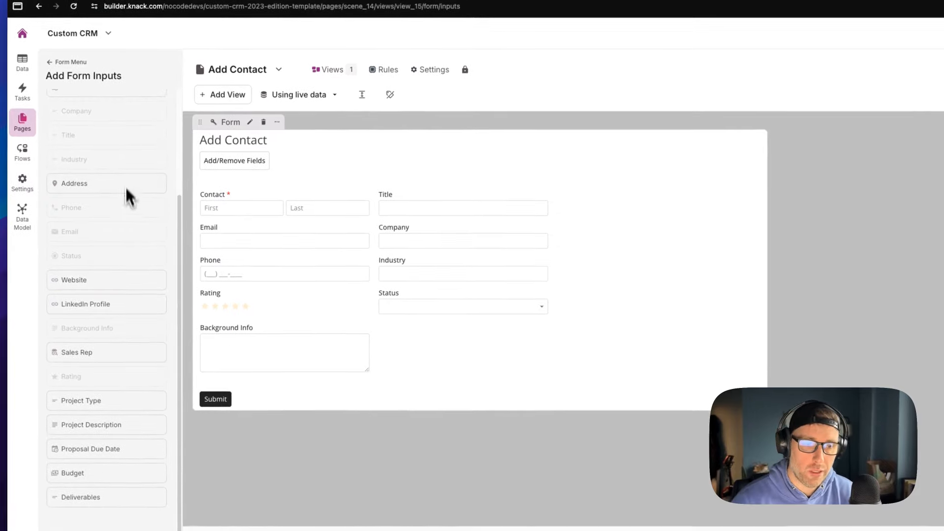
{"action": "scroll", "coordinate": [123, 270], "scroll_direction": "up", "scroll_amount": 3}
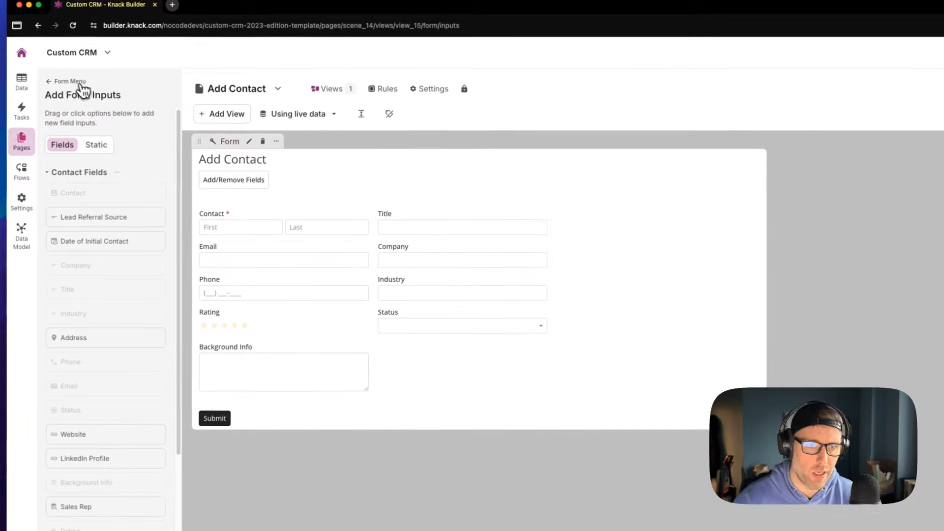
Check the Submit Actions rule showing the 'Form successfully submitted.' message
{"action": "left_click", "coordinate": [82, 83]}
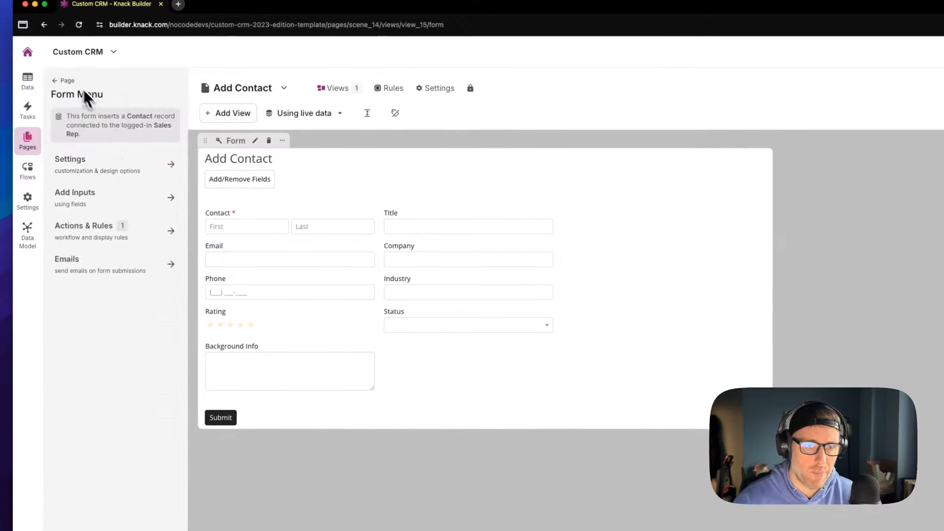
{"action": "left_click", "coordinate": [99, 235]}
{"action": "left_click", "coordinate": [91, 125]}
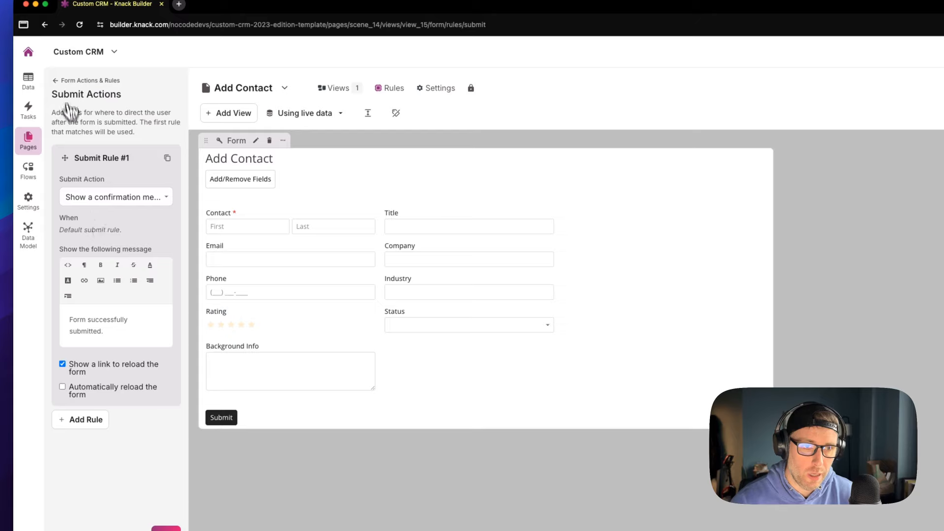
{"action": "left_click", "coordinate": [66, 81]}
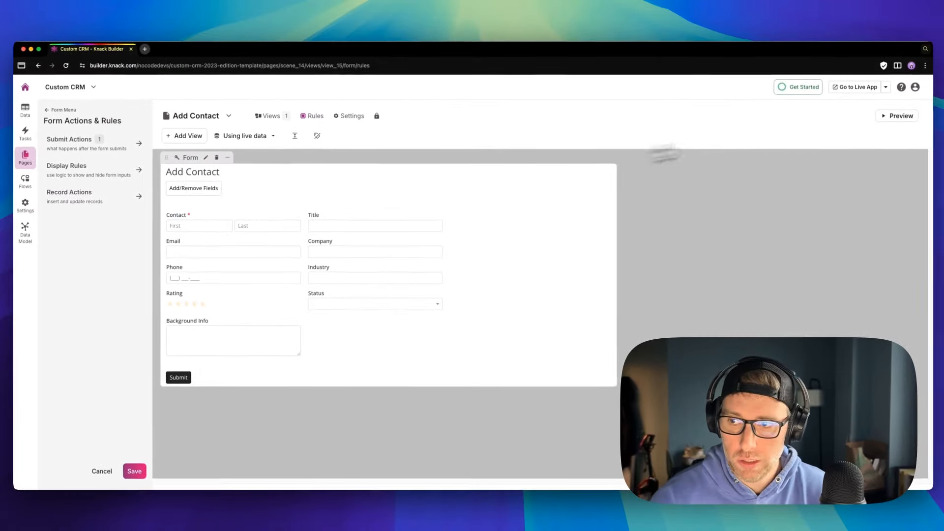
Save changes and launch the live preview, signed in as the sales rep test user
{"action": "left_click", "coordinate": [889, 122]}
{"action": "left_click", "coordinate": [523, 142]}
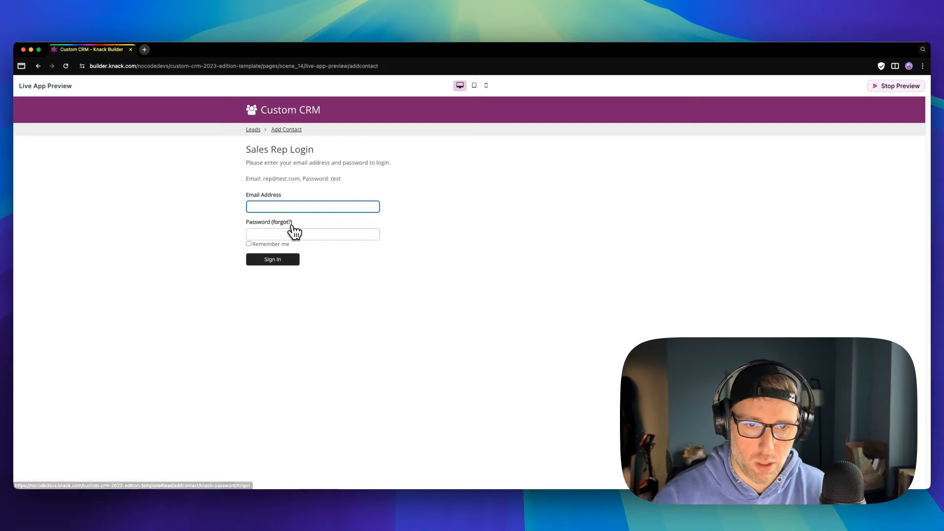
{"action": "type", "text": "rep@test"}
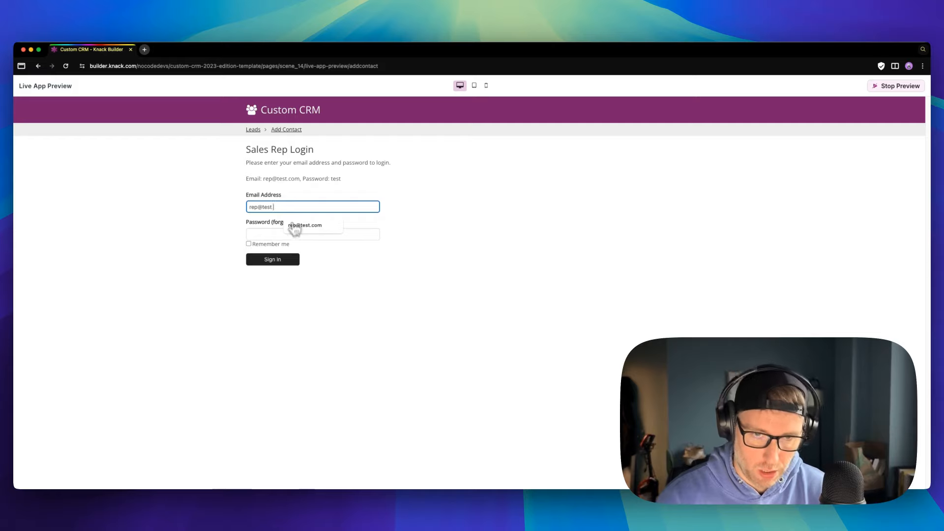
{"action": "left_click", "coordinate": [295, 227]}
{"action": "key", "text": "Return"}
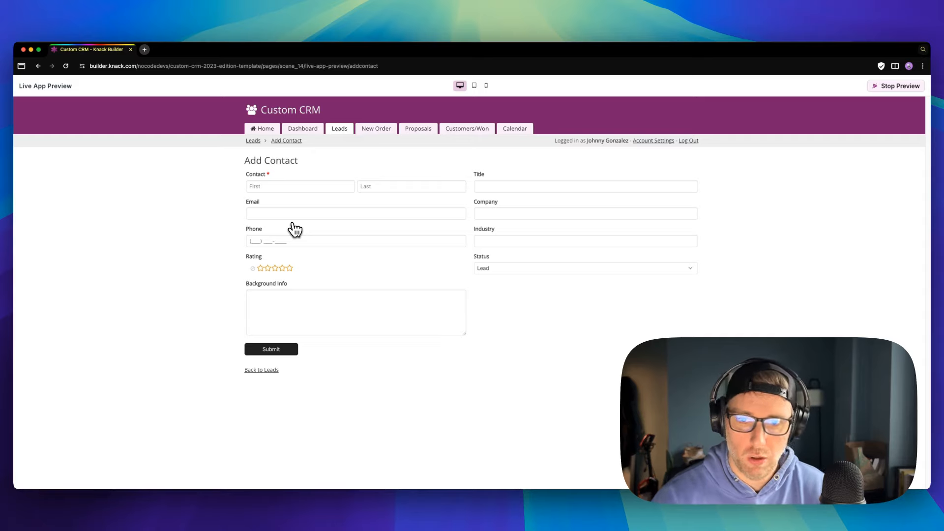
Submit a test contact with industry marketing, five stars and Lead status, then stop previewing
{"action": "left_click", "coordinate": [305, 191]}
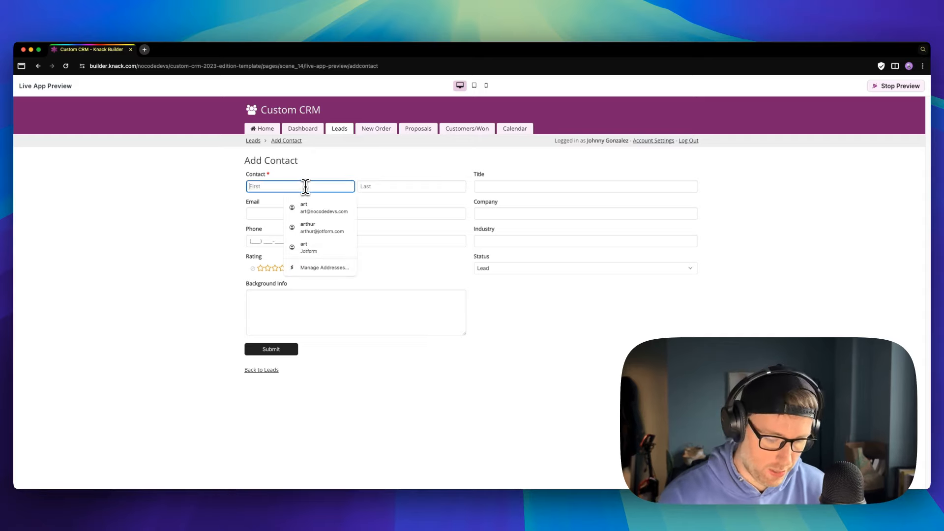
{"action": "key", "text": "Tab"}
{"action": "left_click", "coordinate": [494, 241]}
{"action": "type", "text": "marketing"}
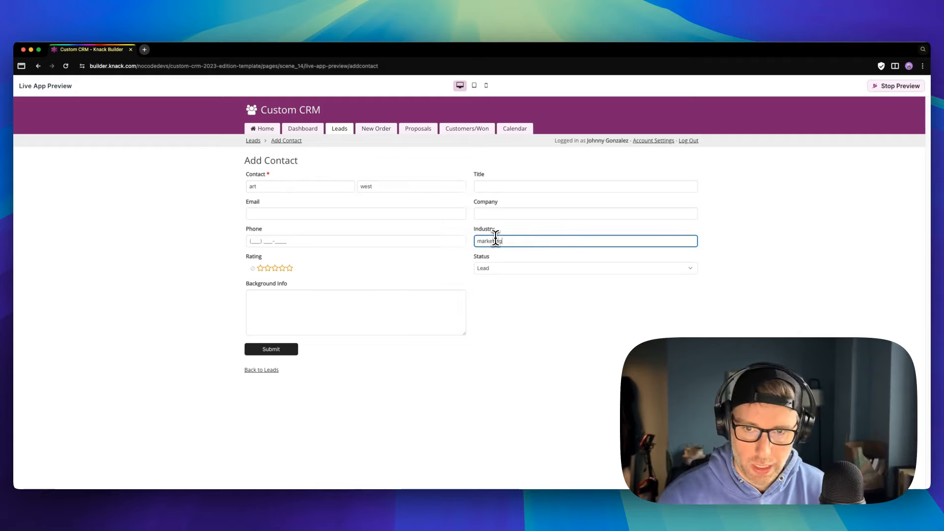
{"action": "left_click", "coordinate": [292, 268]}
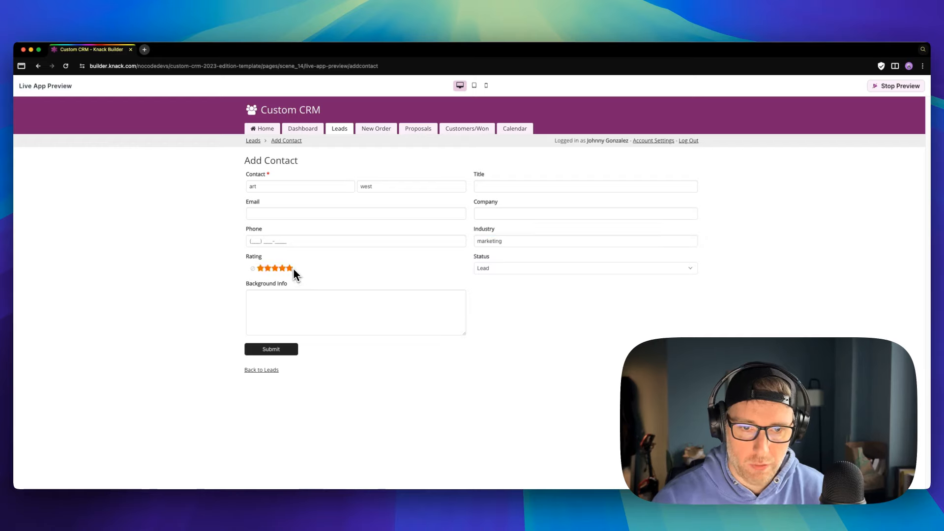
{"action": "left_click", "coordinate": [503, 269]}
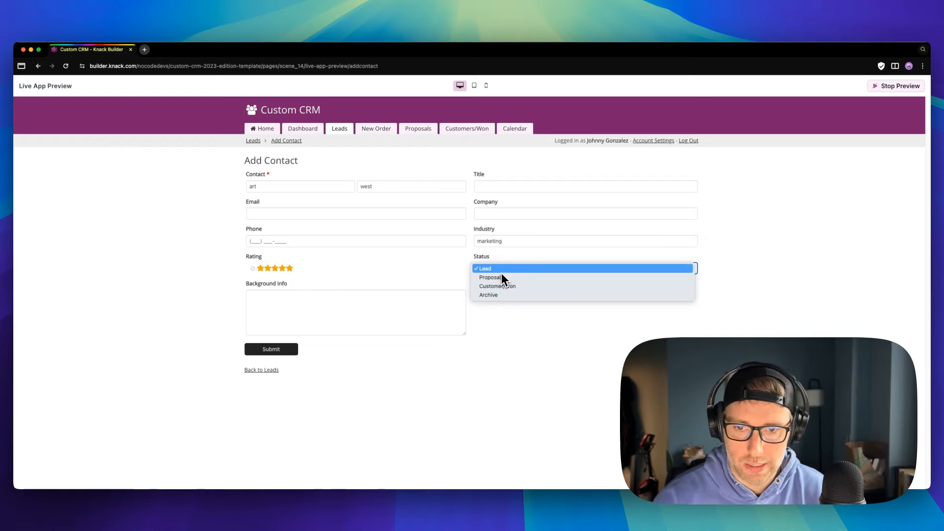
{"action": "left_click", "coordinate": [502, 274]}
{"action": "left_click", "coordinate": [275, 349]}
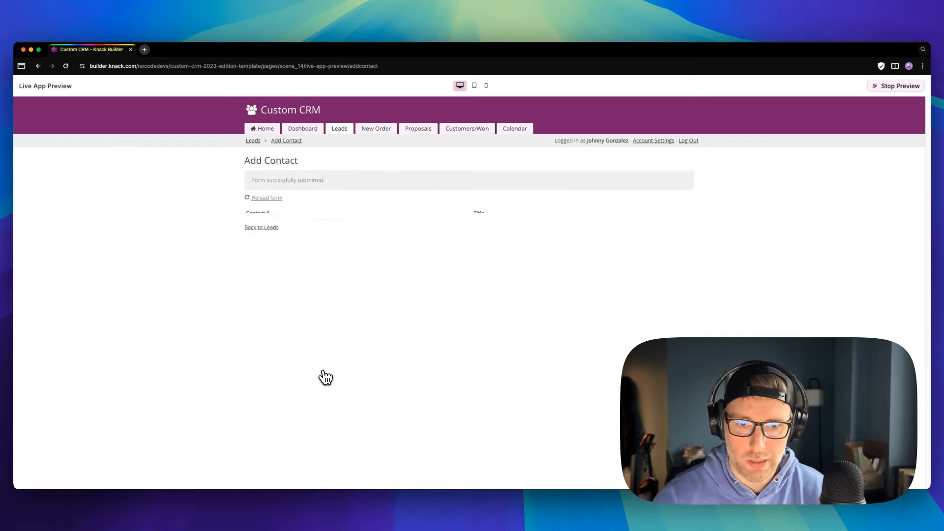
{"action": "left_click", "coordinate": [878, 86]}
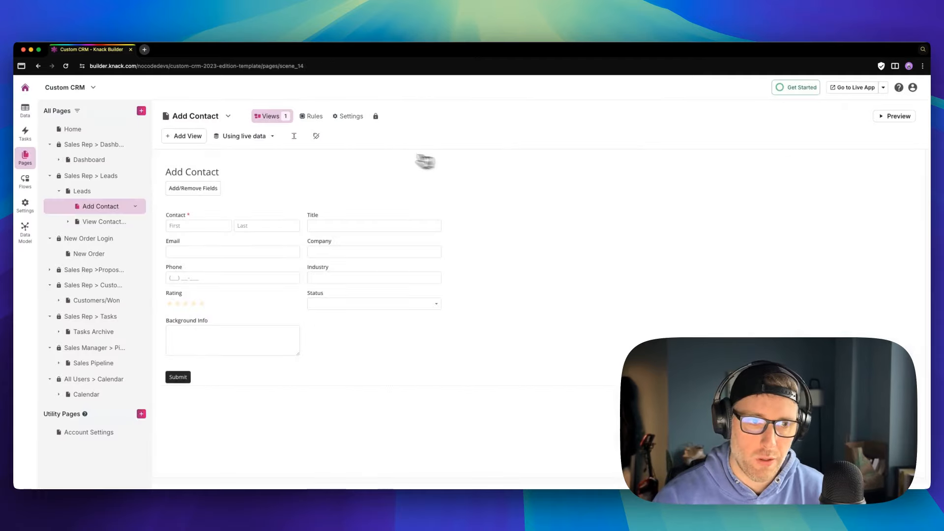
Confirm the new marketing lead in the Contacts records, then go to Flows
{"action": "left_click", "coordinate": [25, 111]}
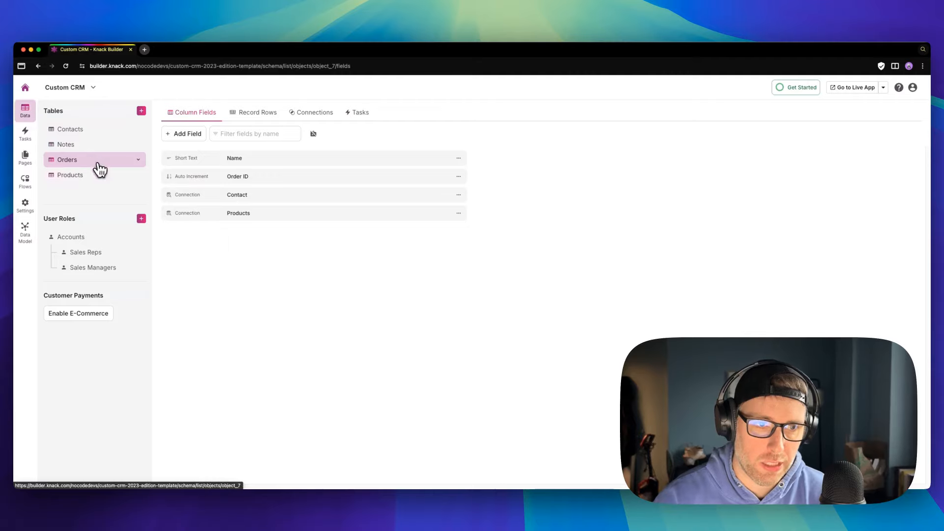
{"action": "left_click", "coordinate": [91, 131]}
{"action": "left_click", "coordinate": [258, 114]}
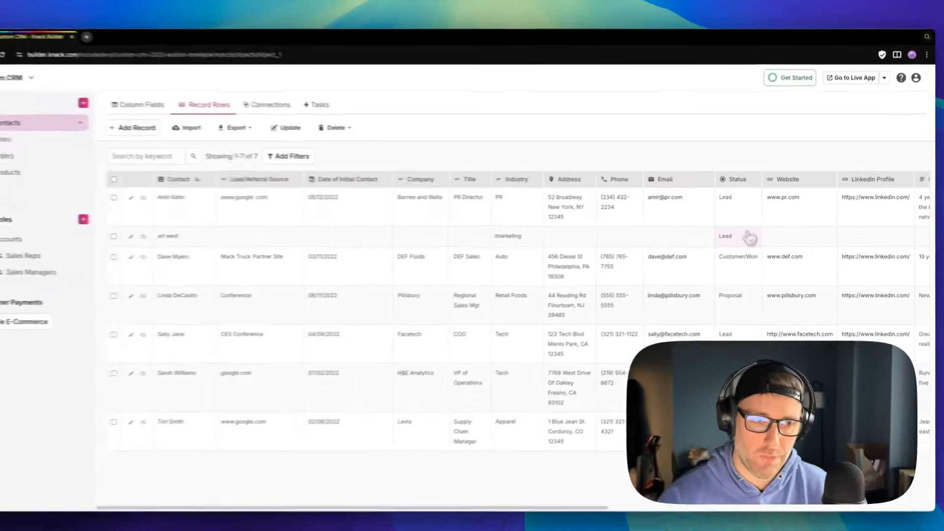
{"action": "left_click", "coordinate": [25, 181]}
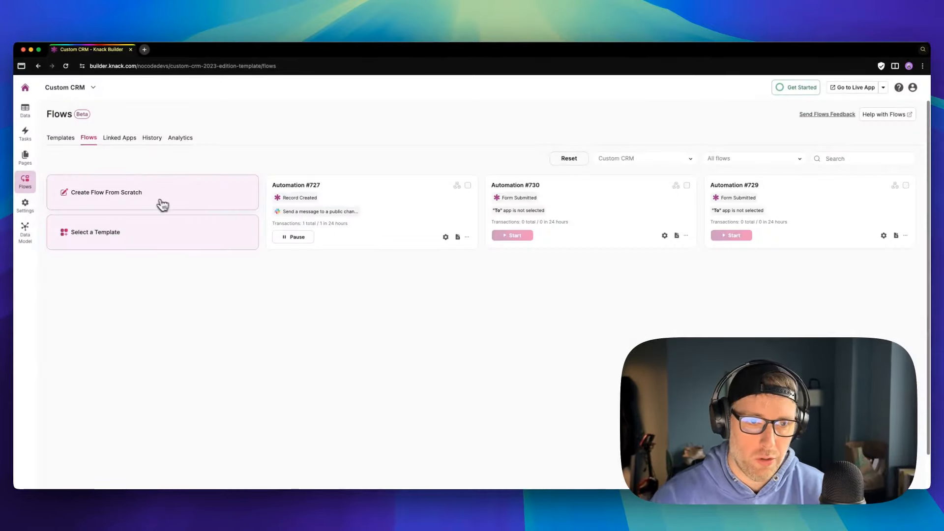
Start a new flow with a Knack Form Submitted trigger on the Contacts table
{"action": "left_click", "coordinate": [163, 204]}
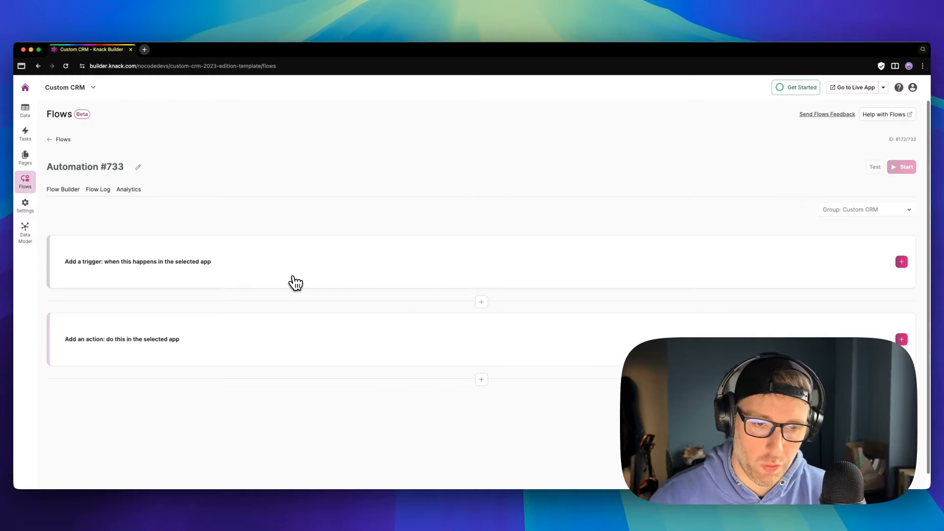
{"action": "left_click", "coordinate": [217, 274]}
{"action": "left_click", "coordinate": [414, 281]}
{"action": "left_click", "coordinate": [407, 302]}
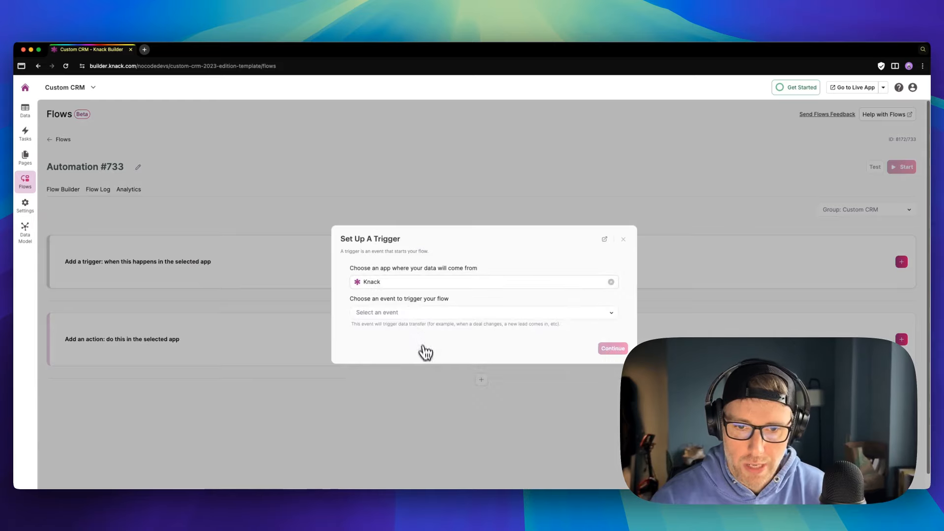
{"action": "left_click", "coordinate": [413, 313]}
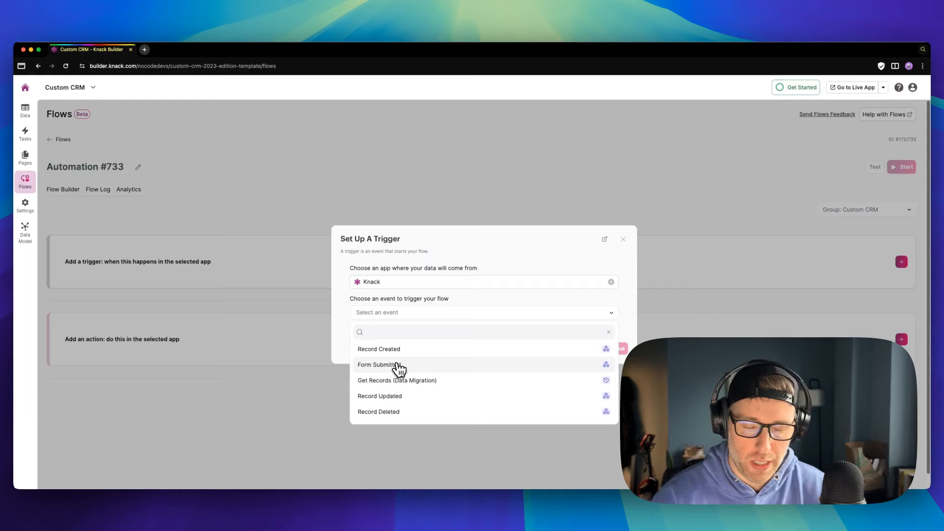
{"action": "left_click", "coordinate": [399, 367]}
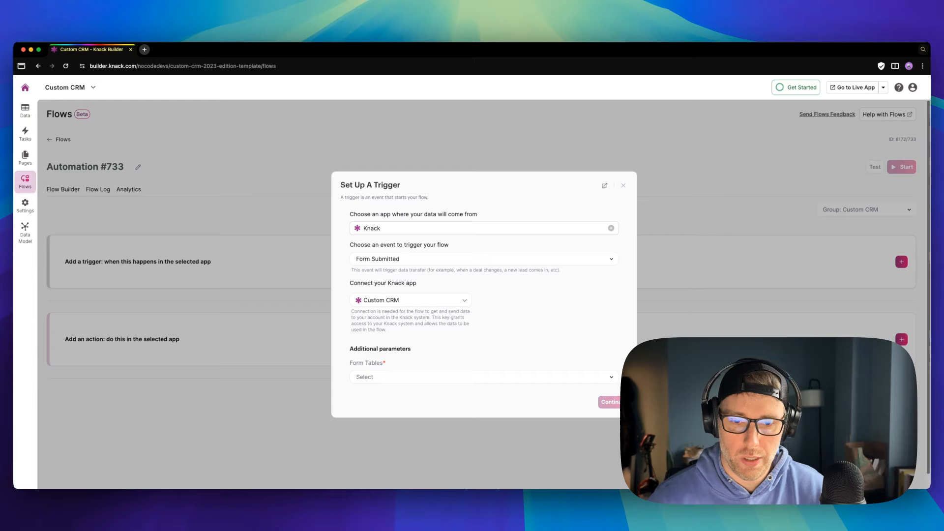
{"action": "left_click", "coordinate": [390, 377]}
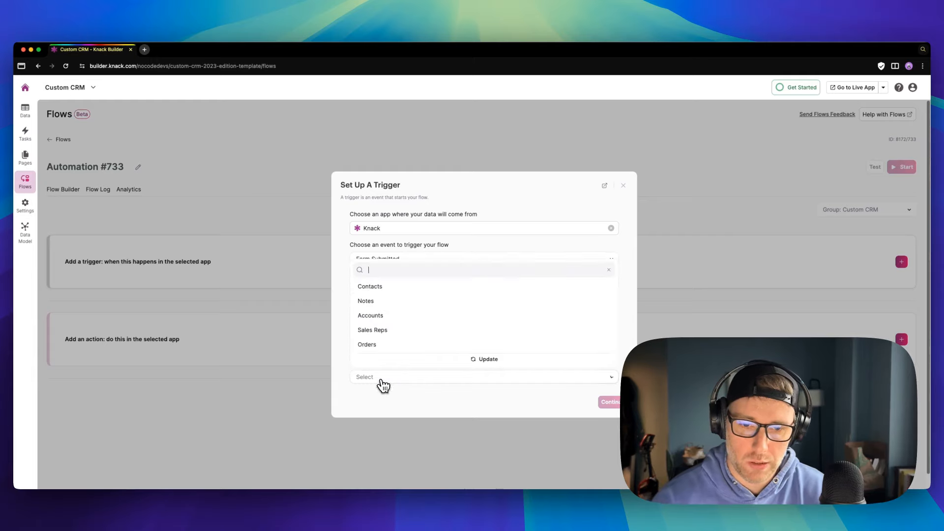
{"action": "left_click", "coordinate": [382, 288]}
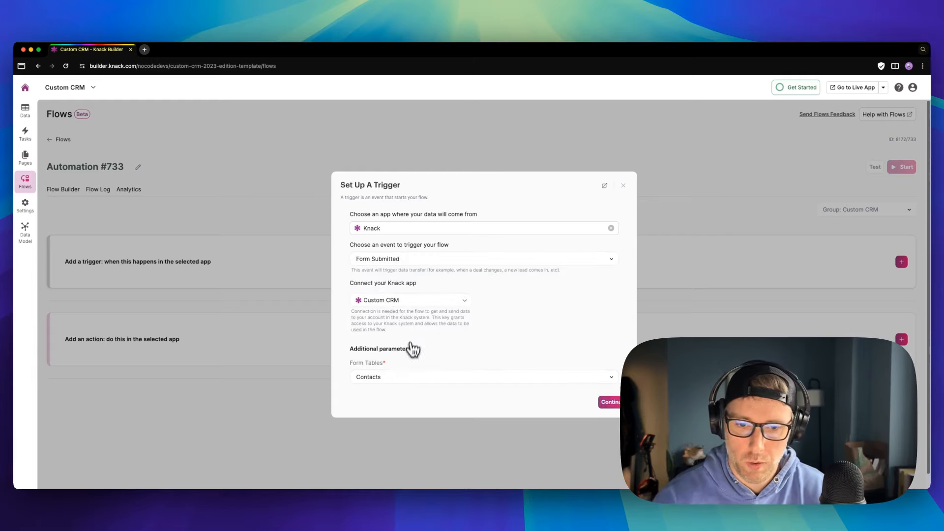
{"action": "left_click", "coordinate": [609, 403]}
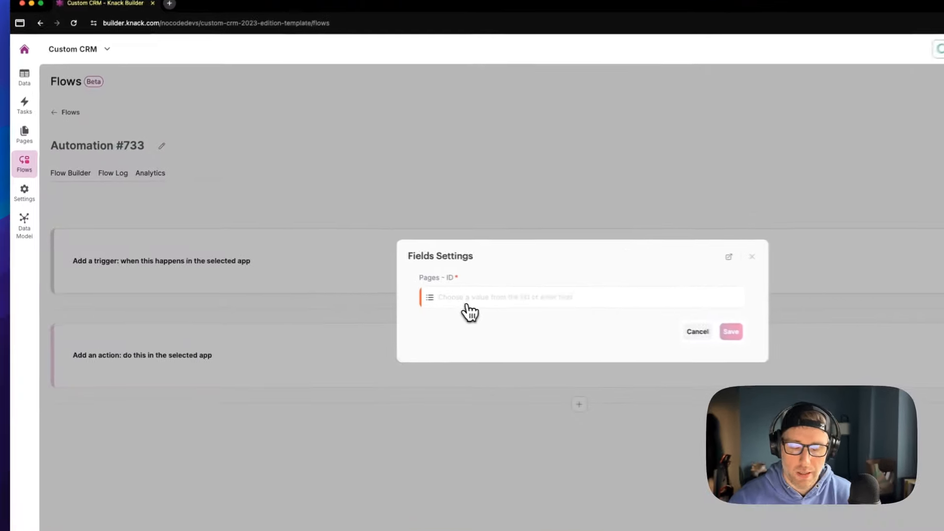
Set the trigger page to 'Sales Rep > Leads > Leads > Add Contact > Add Contact' and save
{"action": "left_click", "coordinate": [485, 303]}
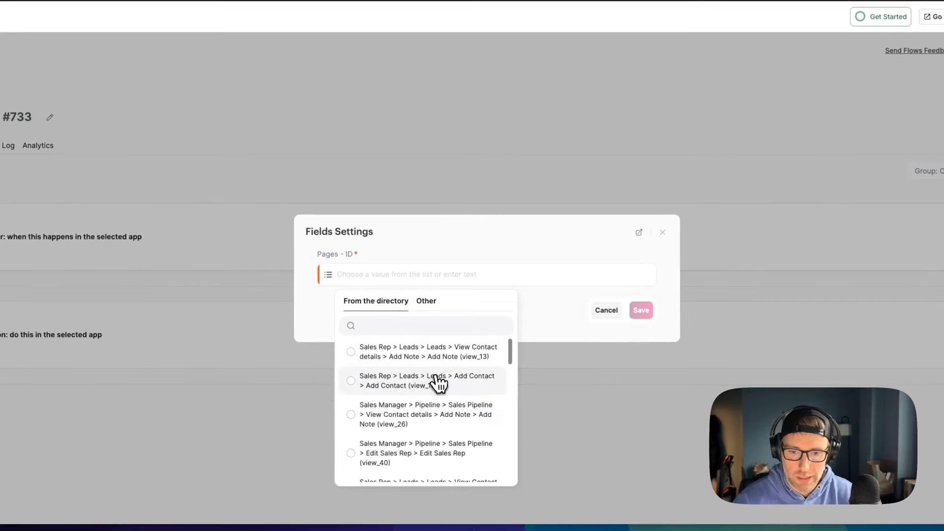
{"action": "left_click", "coordinate": [406, 392]}
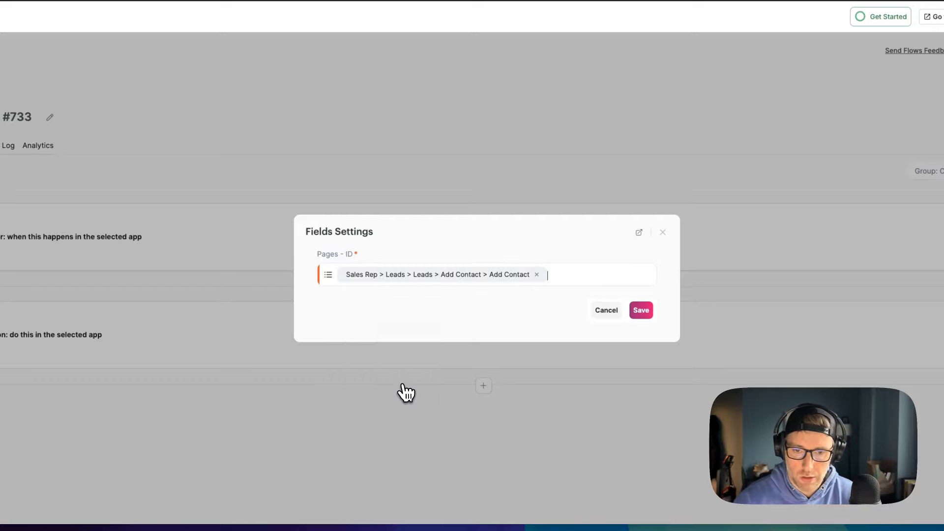
{"action": "left_click", "coordinate": [638, 312]}
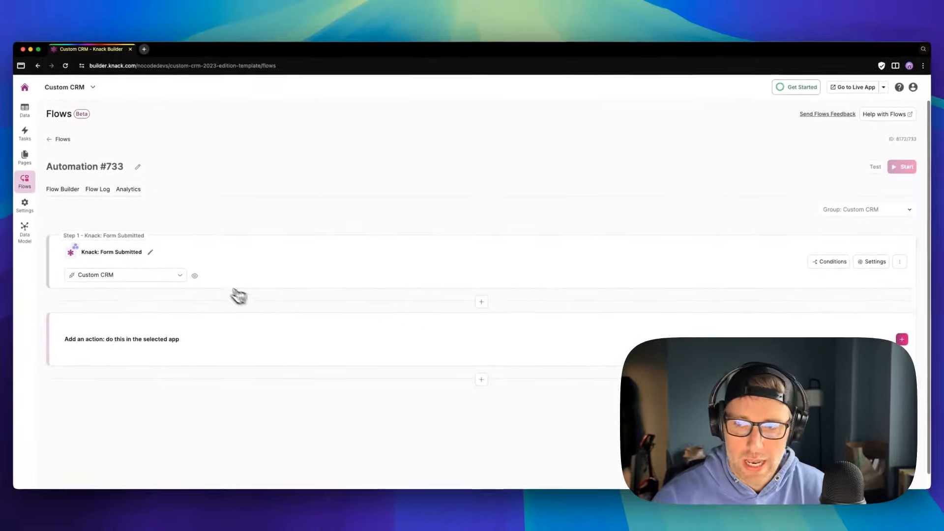
{"action": "left_click", "coordinate": [826, 265]}
Add and save a trigger condition: Industry Equals marketing
{"action": "left_click", "coordinate": [485, 296]}
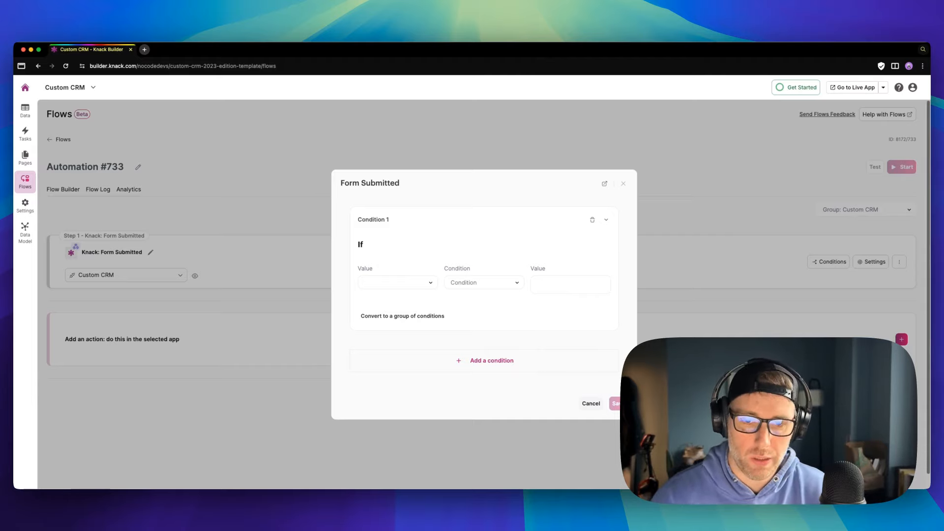
{"action": "left_click", "coordinate": [418, 284]}
{"action": "scroll", "coordinate": [412, 344], "scroll_direction": "down", "scroll_amount": 3}
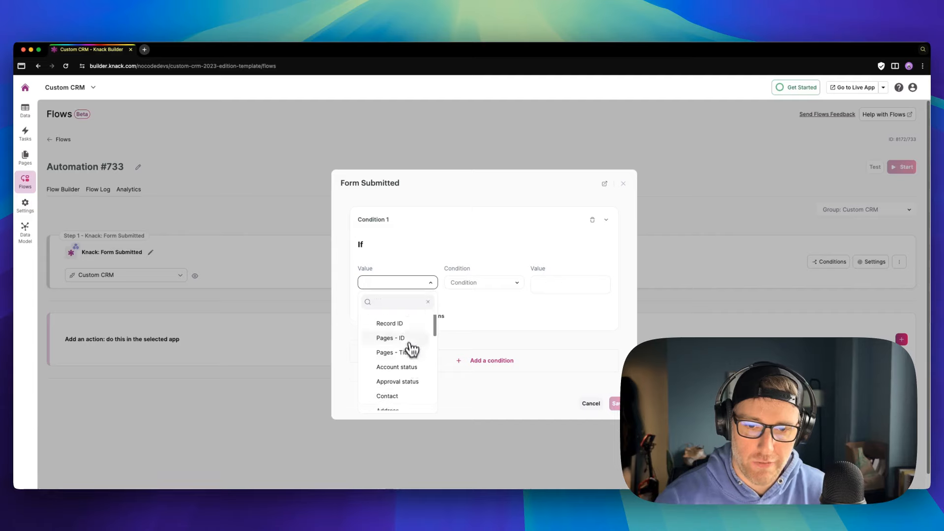
{"action": "scroll", "coordinate": [412, 362], "scroll_direction": "down", "scroll_amount": 5}
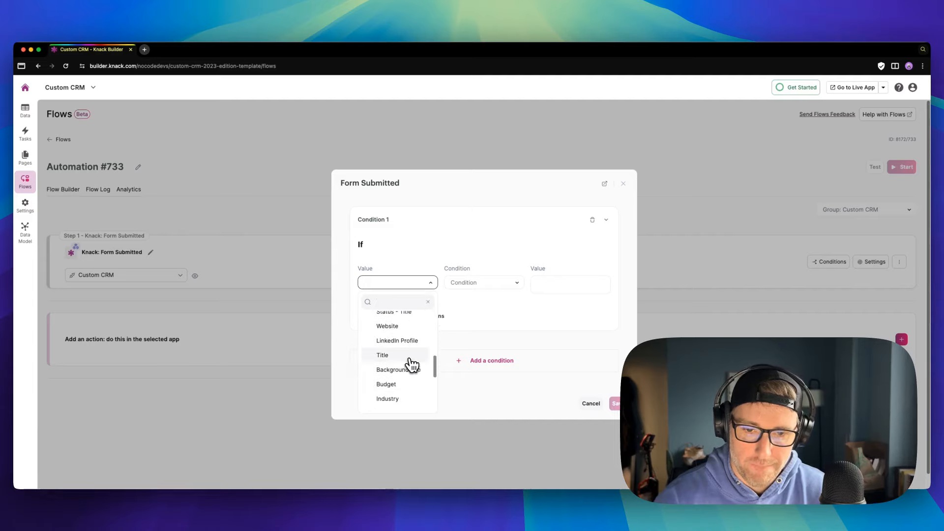
{"action": "left_click", "coordinate": [411, 381]}
{"action": "left_click", "coordinate": [480, 285]}
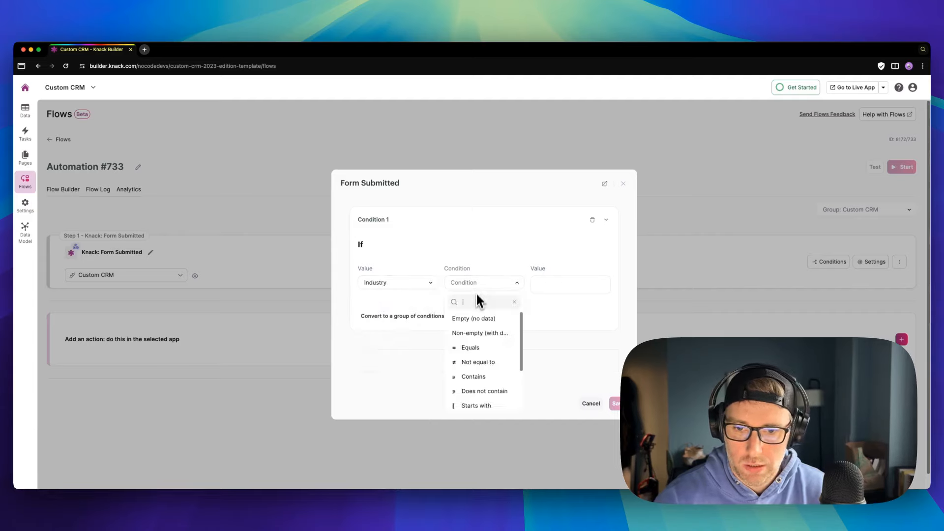
{"action": "left_click", "coordinate": [476, 348]}
{"action": "left_click", "coordinate": [555, 292]}
{"action": "type", "text": "ma"}
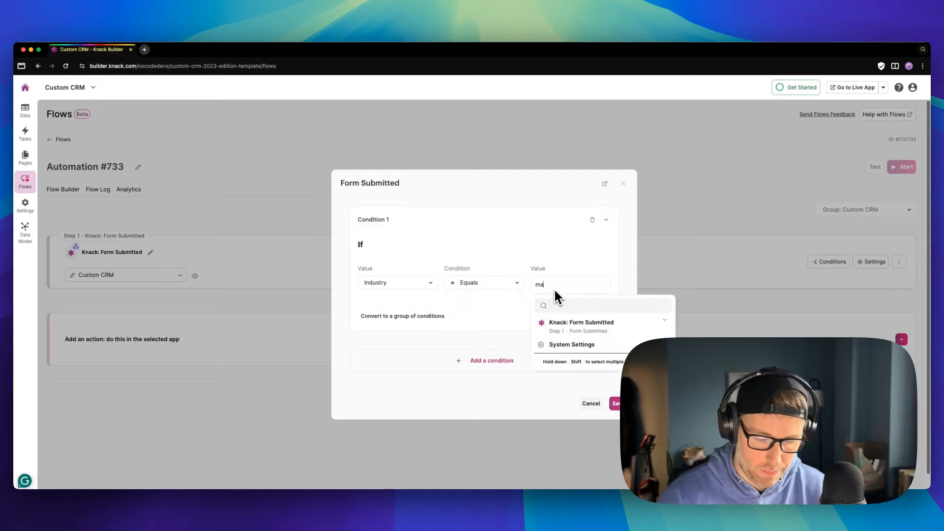
{"action": "type", "text": "rketing"}
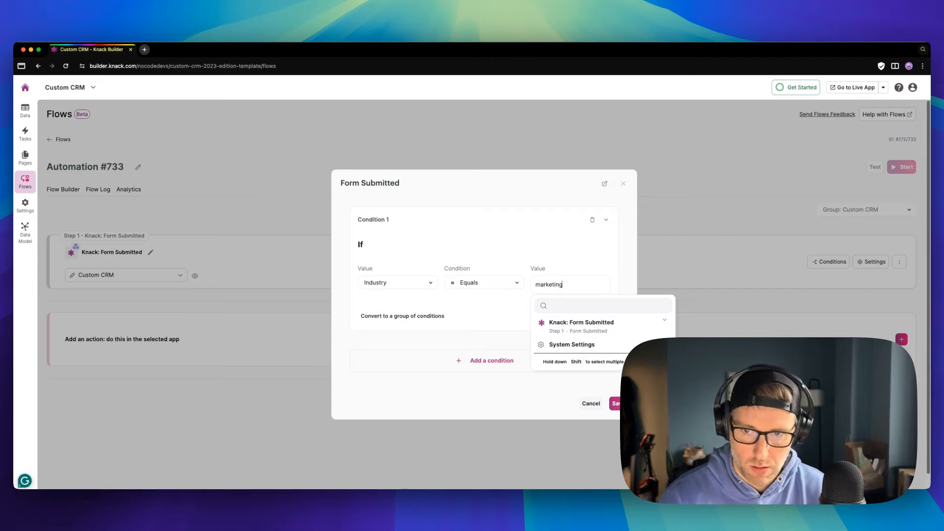
{"action": "left_click", "coordinate": [525, 317]}
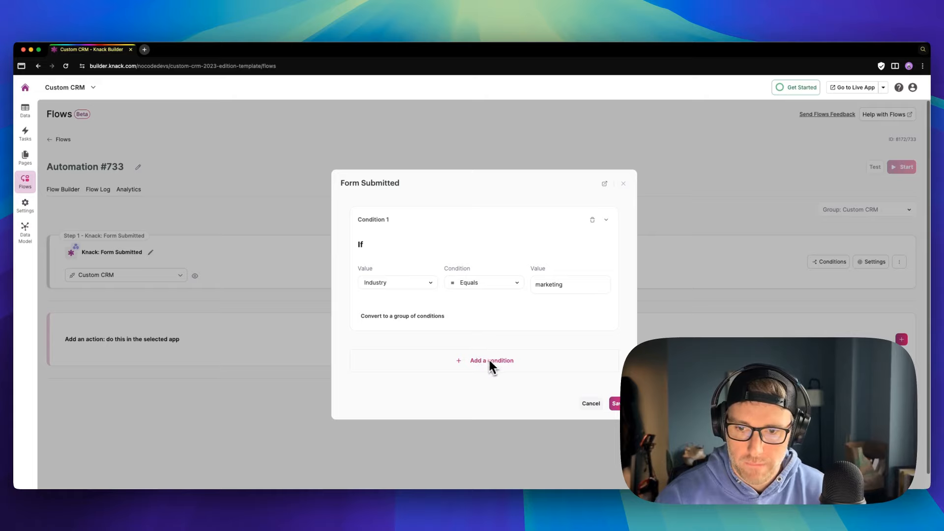
{"action": "left_click", "coordinate": [616, 404]}
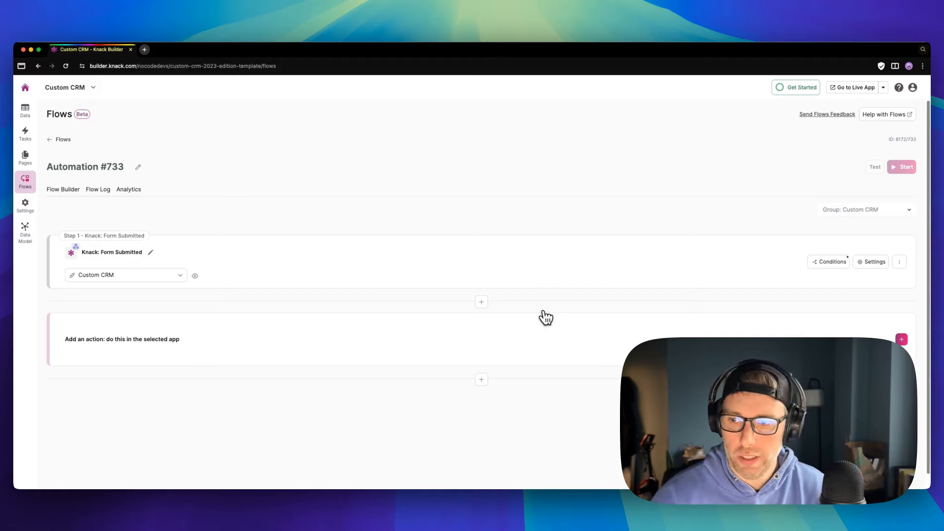
Reopen the trigger Conditions to verify the Industry equals marketing rule
{"action": "left_click", "coordinate": [828, 261]}
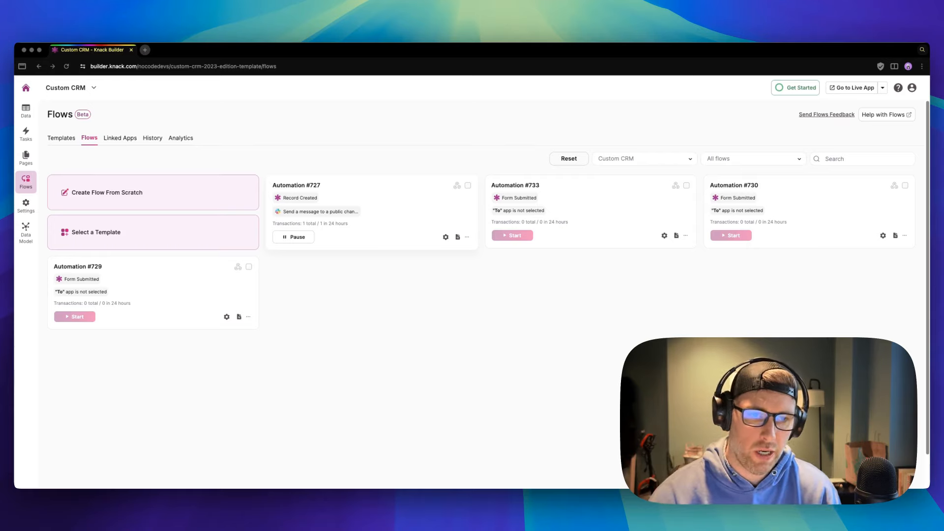
In the page tree, browse the Add Contact, Add Note, New Order and Customers/Won pages
{"action": "left_click", "coordinate": [27, 159]}
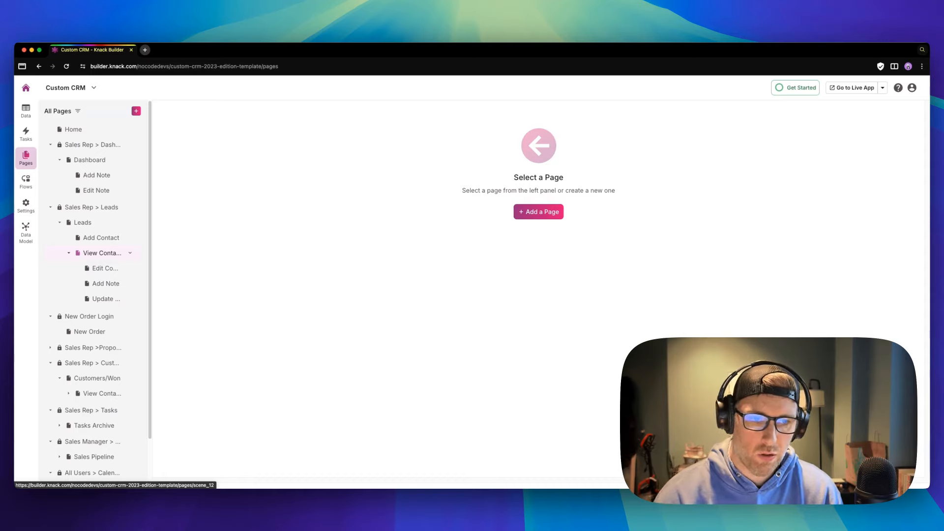
{"action": "left_click", "coordinate": [104, 239]}
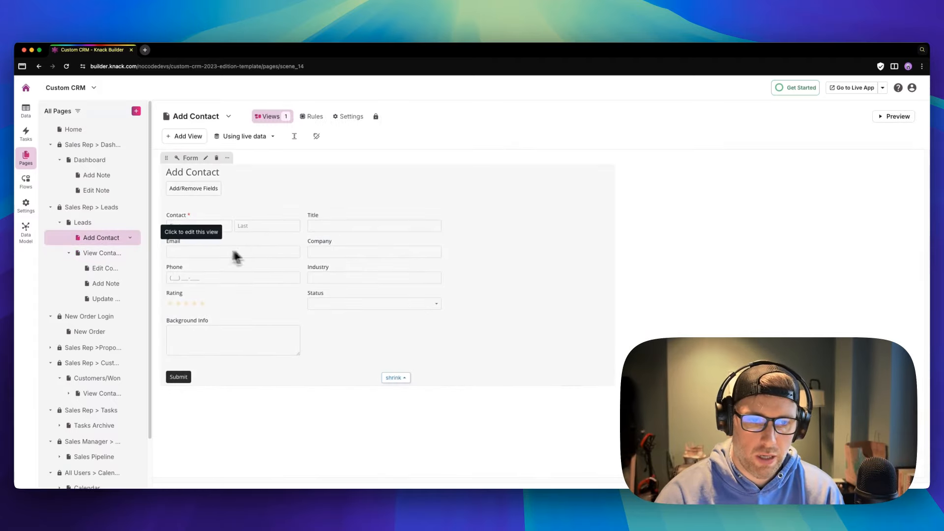
{"action": "left_click", "coordinate": [98, 176]}
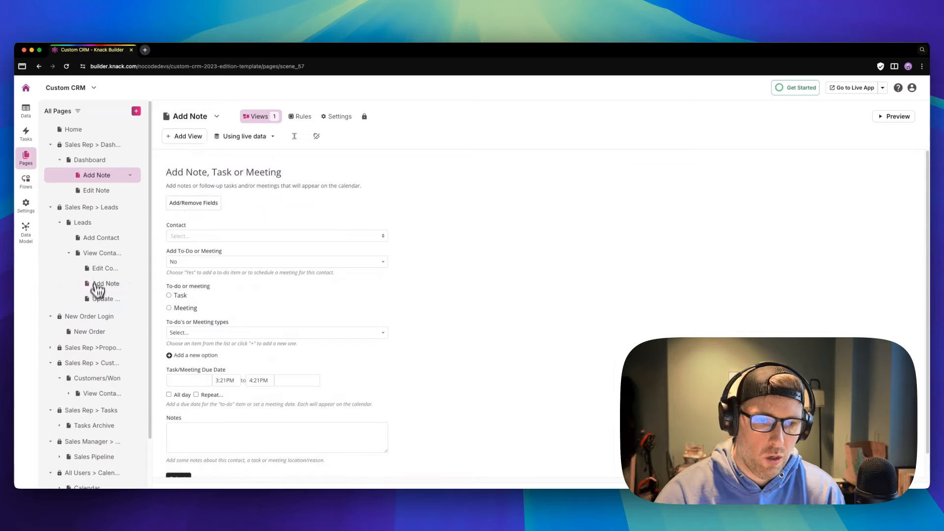
{"action": "left_click", "coordinate": [95, 333]}
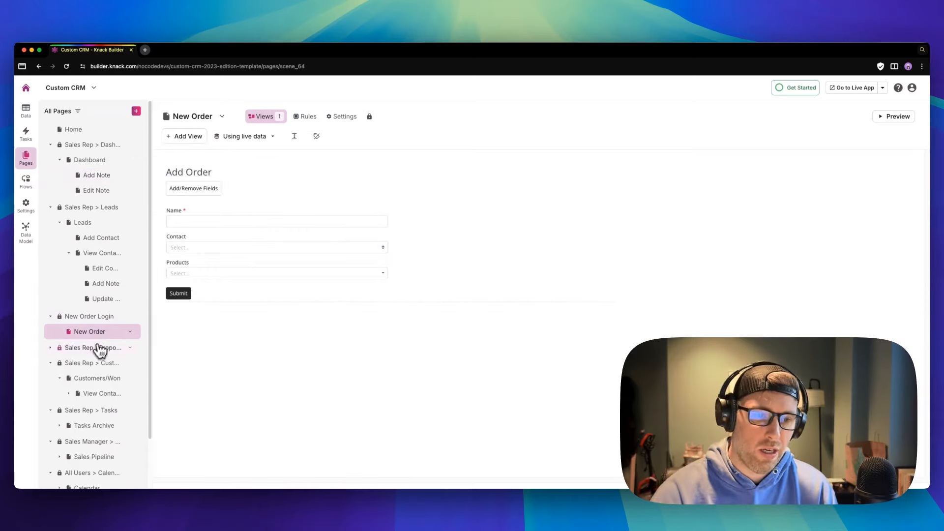
{"action": "left_click", "coordinate": [98, 381]}
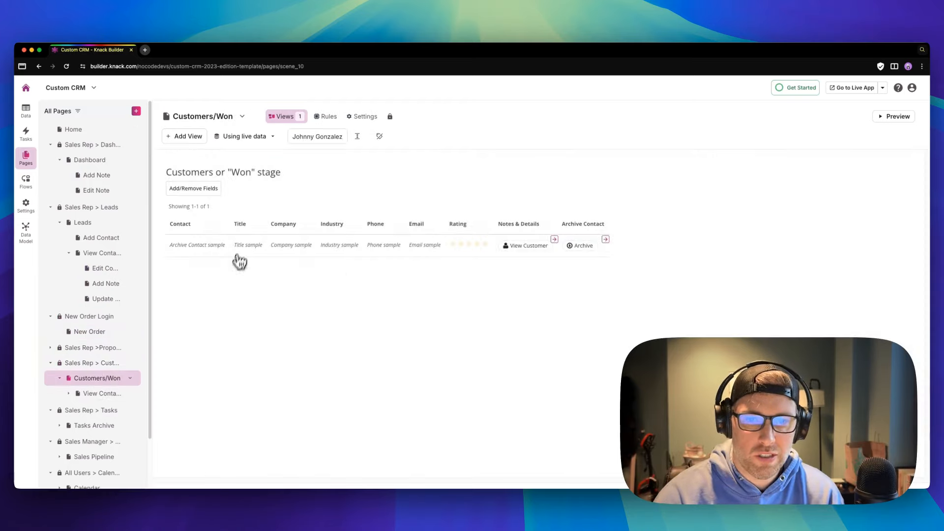
{"action": "scroll", "coordinate": [113, 274], "scroll_direction": "down", "scroll_amount": 2}
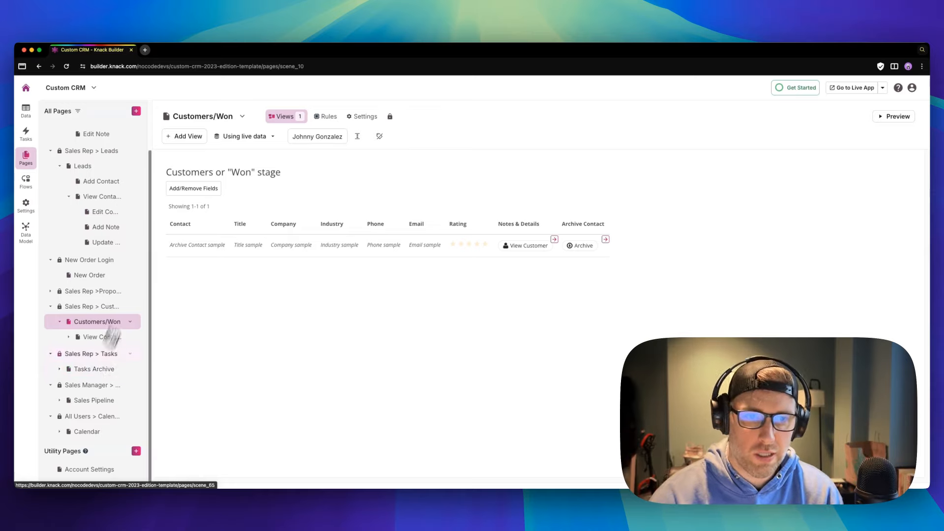
Add a new public page named ORDER REPORT, fixing the mistyped name before creating it
{"action": "left_click", "coordinate": [137, 111]}
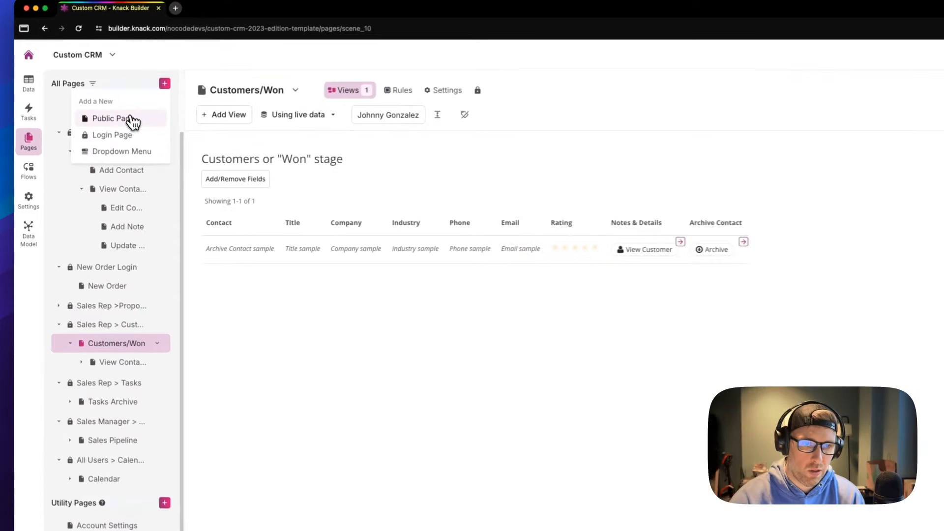
{"action": "left_click", "coordinate": [94, 139]}
{"action": "key", "text": "super+a"}
{"action": "type", "text": "ORDER REPIRT"}
{"action": "key", "text": "BackSpace"}
{"action": "key", "text": "BackSpace"}
{"action": "key", "text": "BackSpace"}
{"action": "type", "text": "ORT"}
{"action": "left_click", "coordinate": [167, 164]}
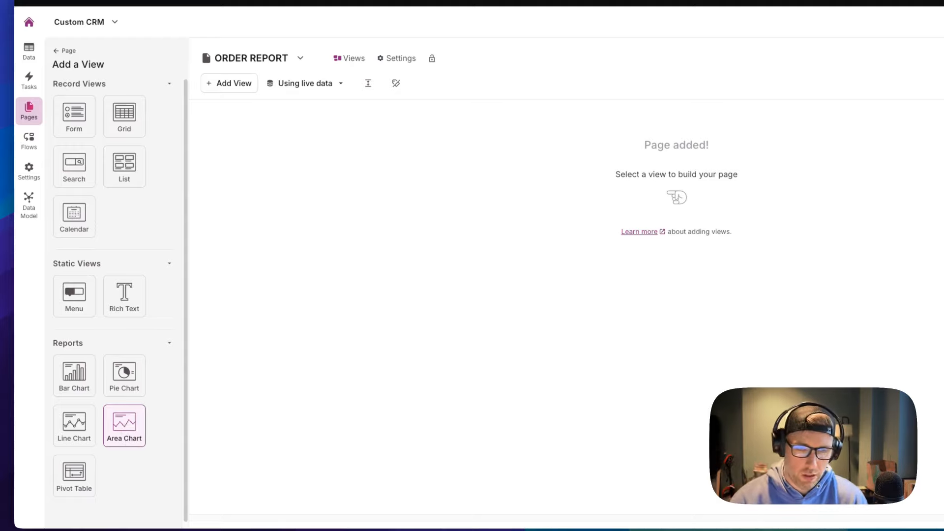
Add a pie chart report based on Orders records to the page
{"action": "left_click", "coordinate": [122, 376]}
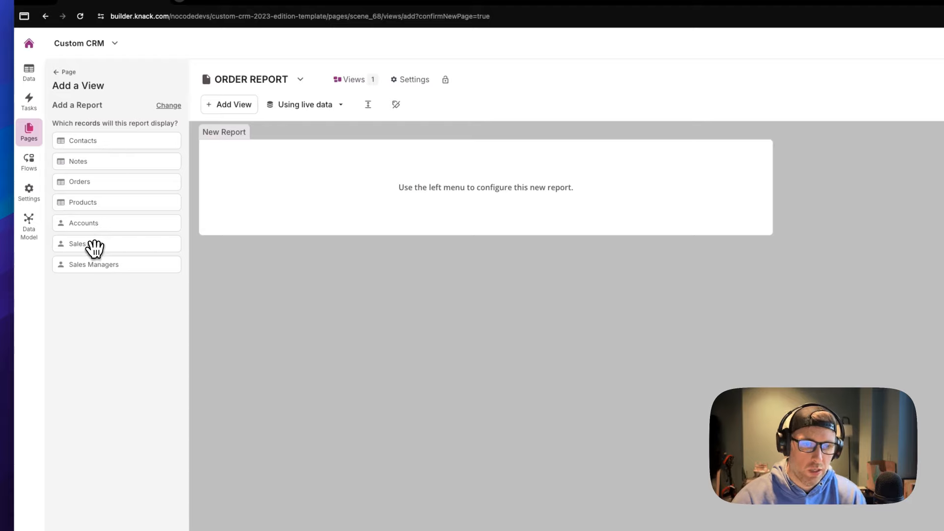
{"action": "left_click", "coordinate": [94, 187]}
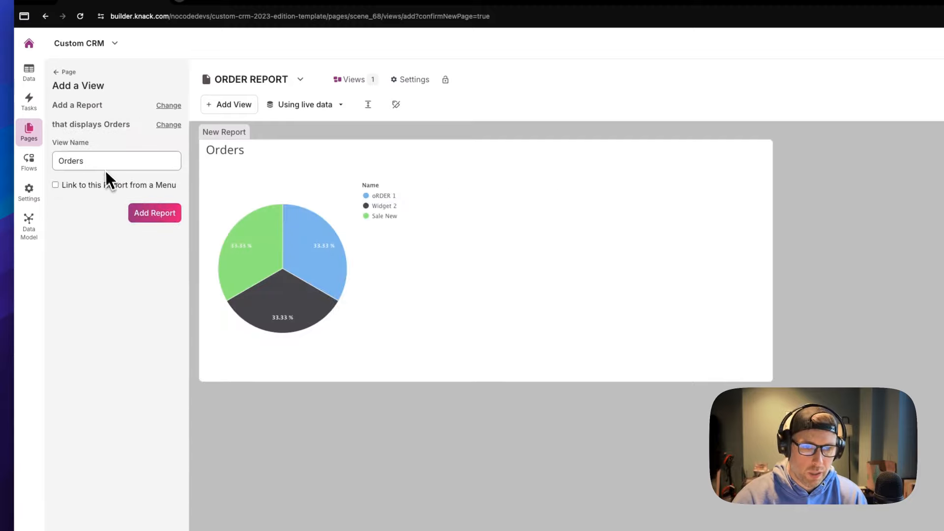
{"action": "left_click", "coordinate": [156, 214]}
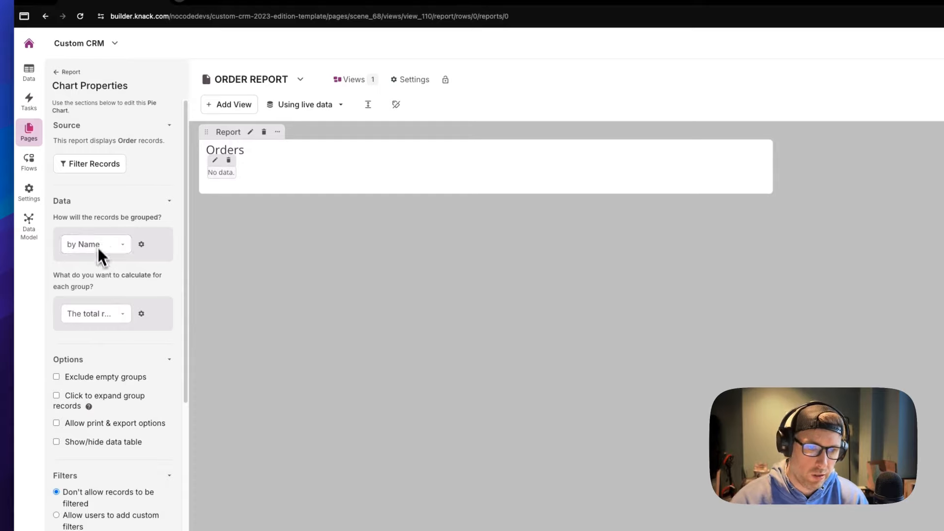
Filter the pie chart to orders whose Products contain Widget 1, and save
{"action": "left_click", "coordinate": [93, 166]}
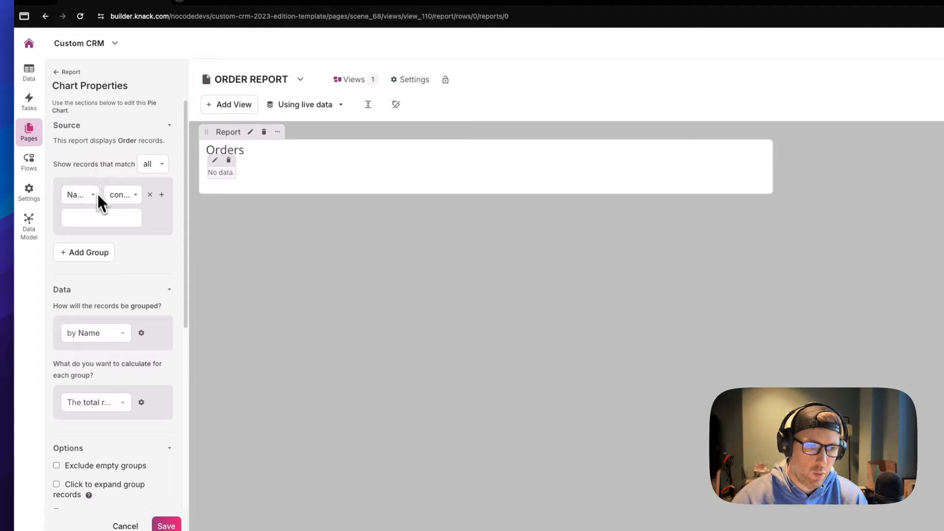
{"action": "left_click", "coordinate": [92, 195]}
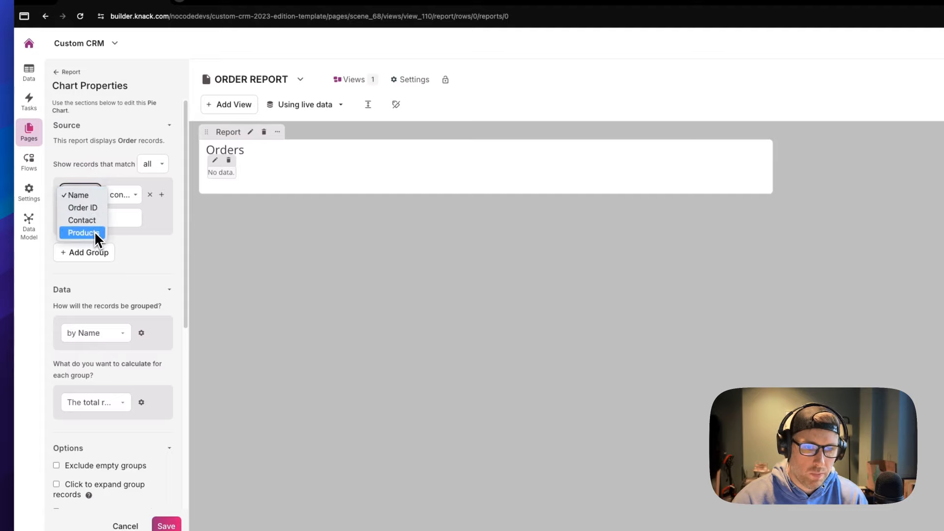
{"action": "left_click", "coordinate": [96, 232]}
{"action": "left_click", "coordinate": [101, 218]}
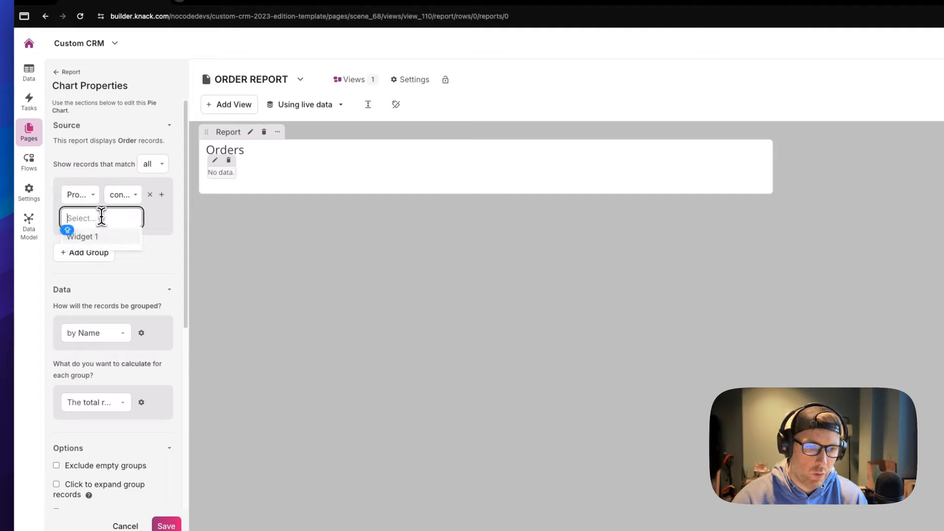
{"action": "left_click", "coordinate": [100, 235]}
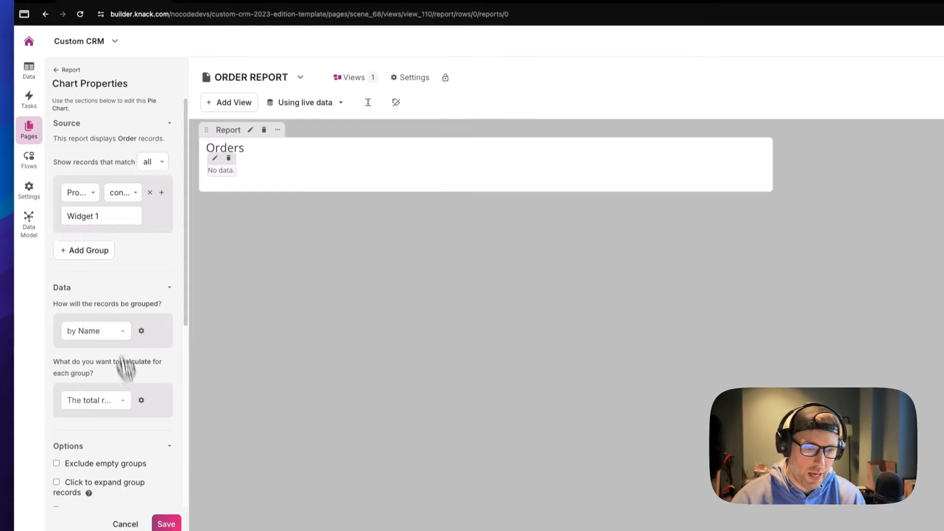
{"action": "left_click", "coordinate": [171, 526]}
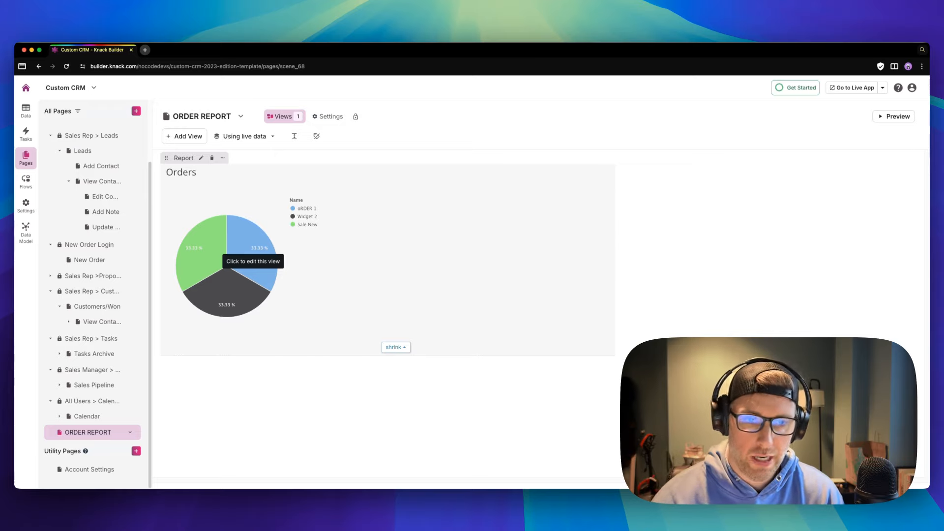
Add a line chart report based on Contacts records to the page
{"action": "left_click", "coordinate": [197, 139]}
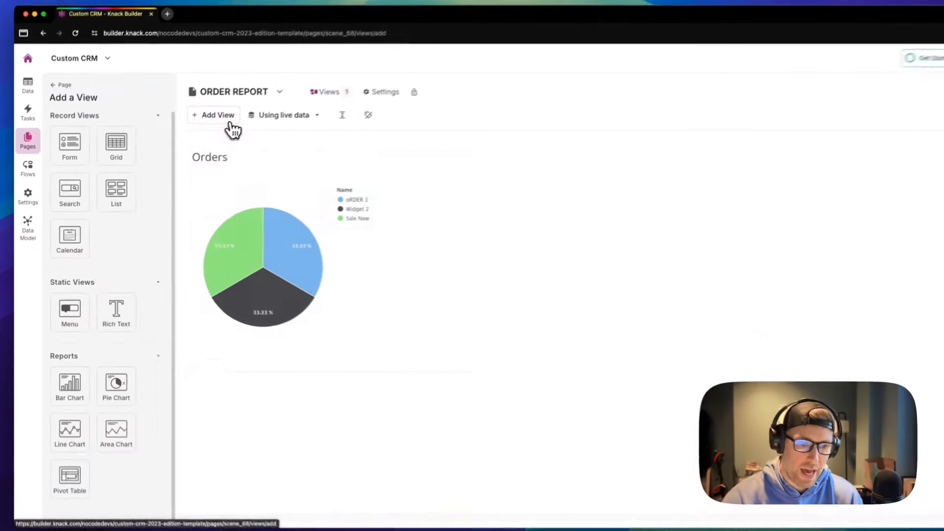
{"action": "left_click", "coordinate": [78, 433]}
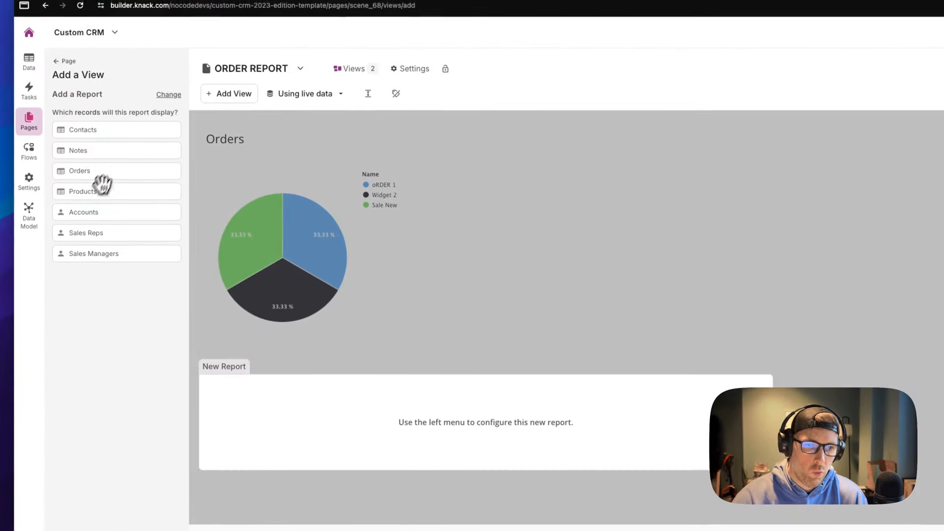
{"action": "left_click", "coordinate": [93, 135]}
{"action": "left_click", "coordinate": [154, 342]}
Filter the line chart to Industry is MARKETING and save the chart
{"action": "left_click", "coordinate": [80, 185]}
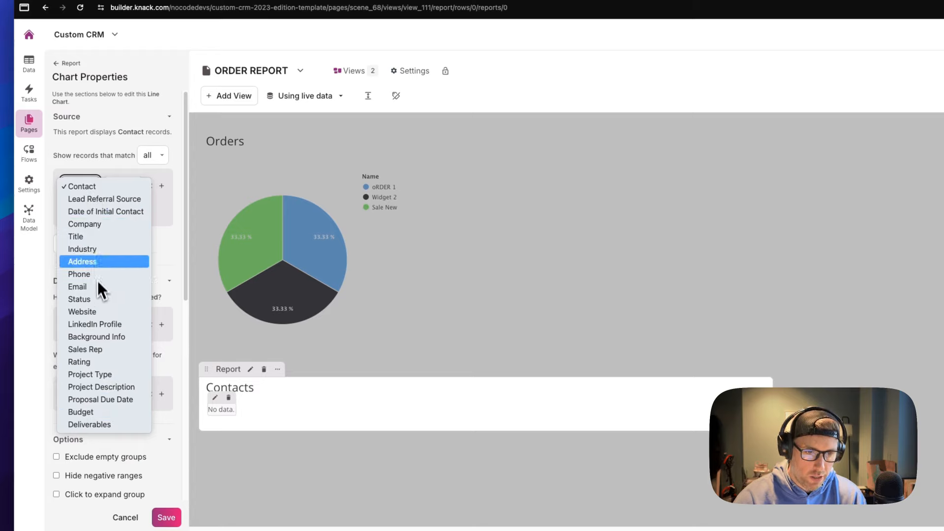
{"action": "left_click", "coordinate": [95, 252]}
{"action": "left_click", "coordinate": [121, 186]}
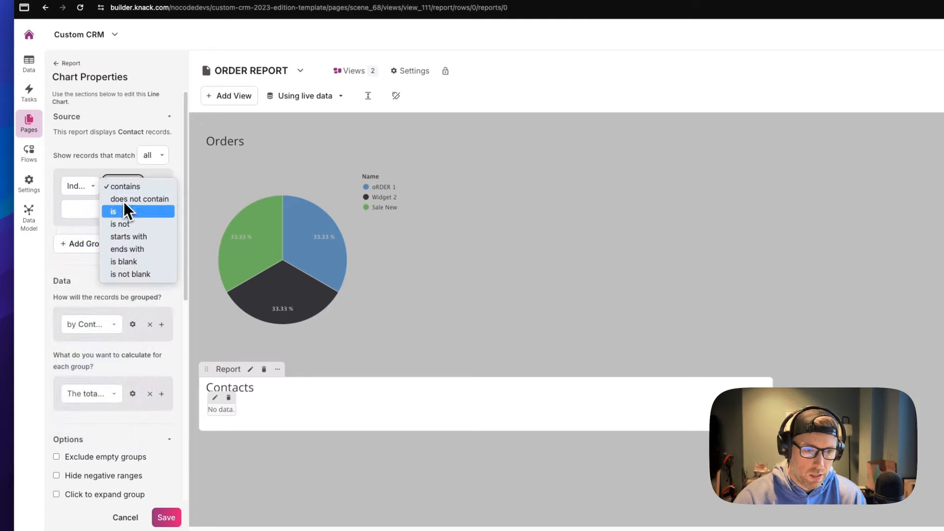
{"action": "left_click", "coordinate": [123, 212]}
{"action": "left_click", "coordinate": [95, 210]}
{"action": "type", "text": "MARKETING"}
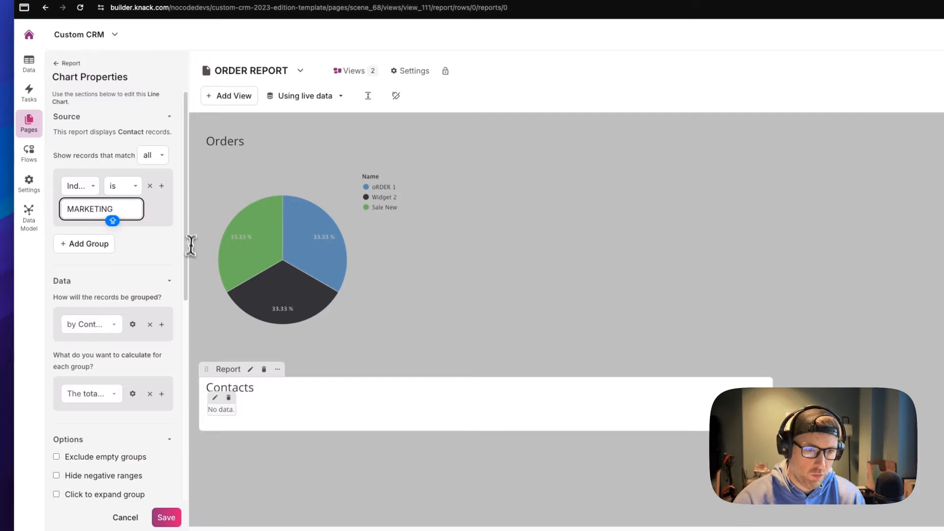
{"action": "left_click", "coordinate": [170, 518]}
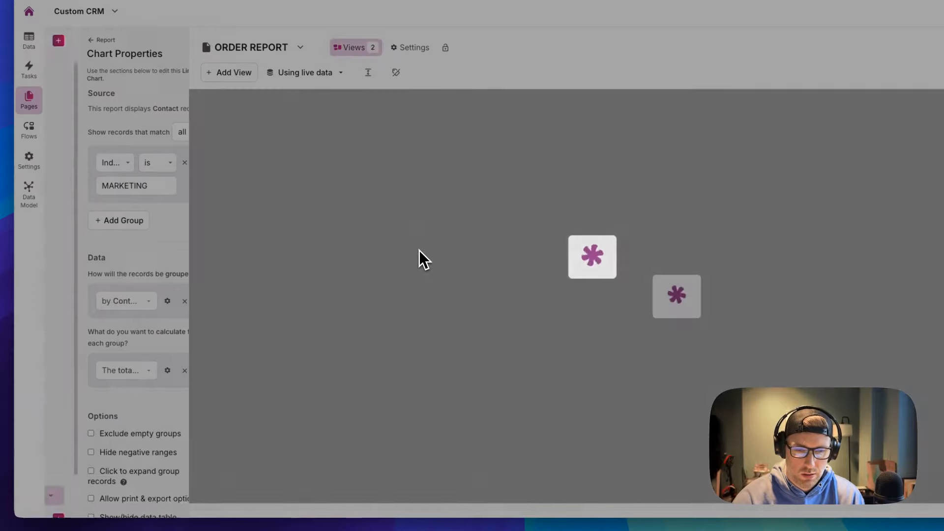
Scroll the builder's page list to show all pages, including ORDER REPORT
{"action": "scroll", "coordinate": [415, 249], "scroll_direction": "down", "scroll_amount": 2}
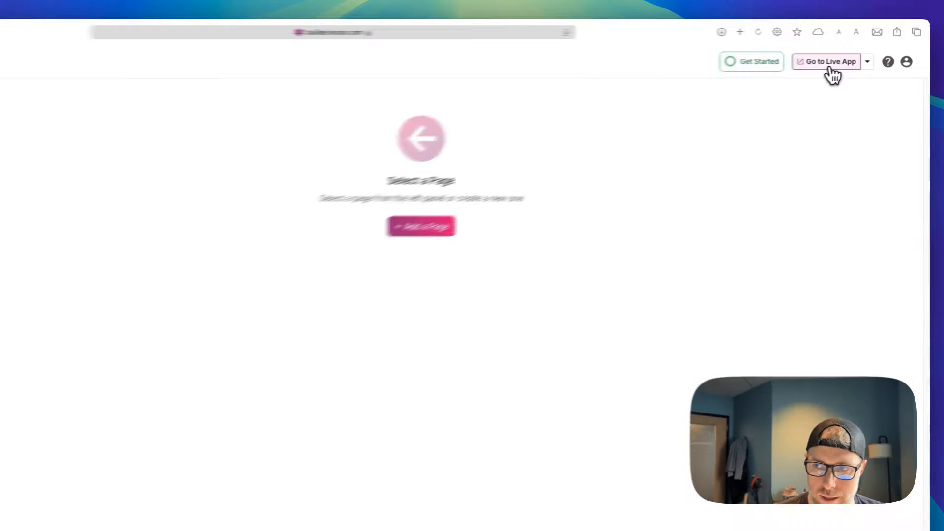
Open the live app, sign in as the sales rep with saved credentials, then view completed tasks and leads
{"action": "left_click", "coordinate": [851, 58]}
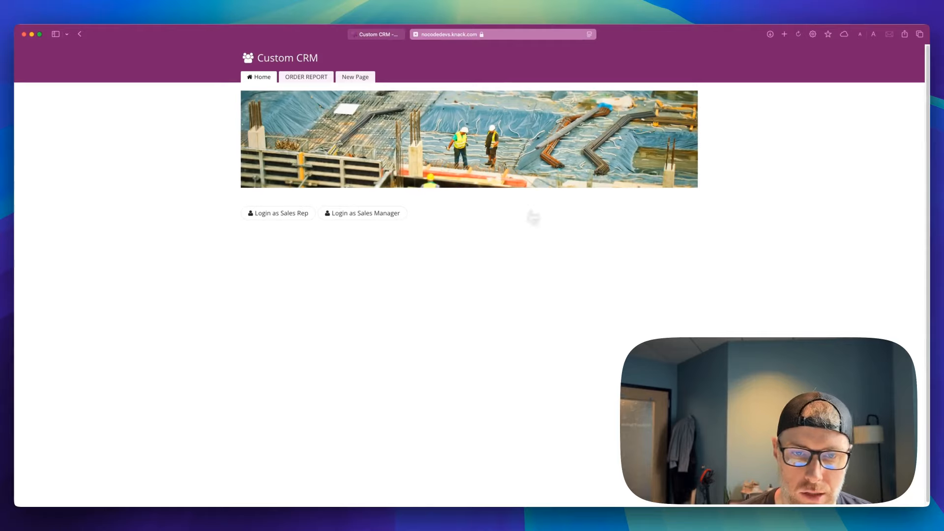
{"action": "left_click", "coordinate": [278, 214]}
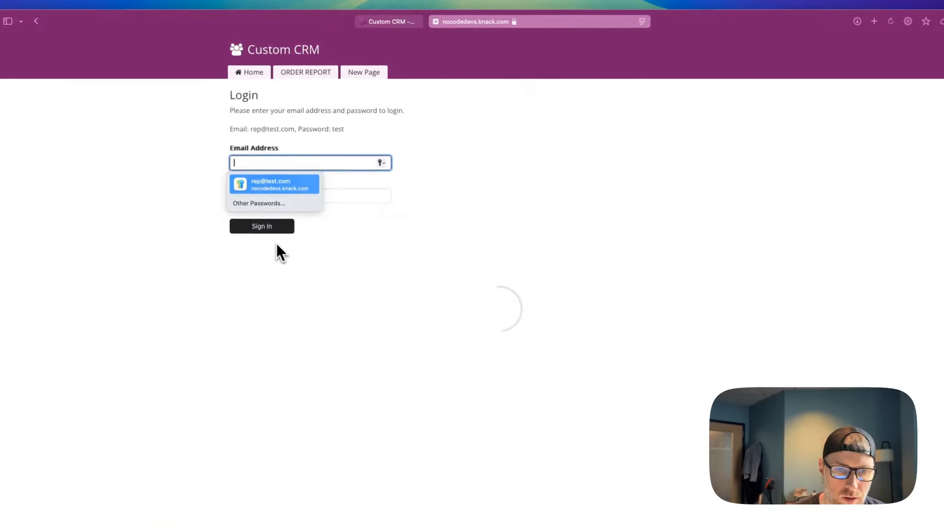
{"action": "left_click", "coordinate": [279, 191]}
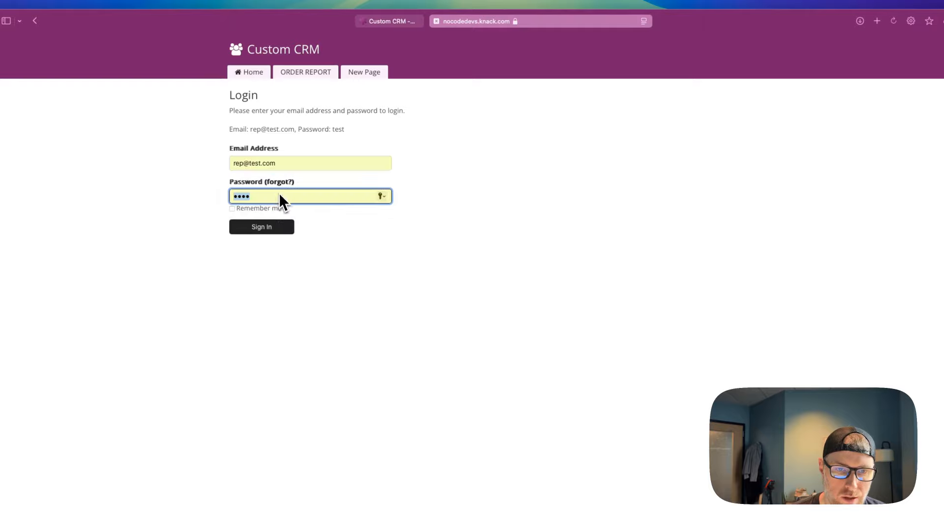
{"action": "left_click", "coordinate": [269, 228]}
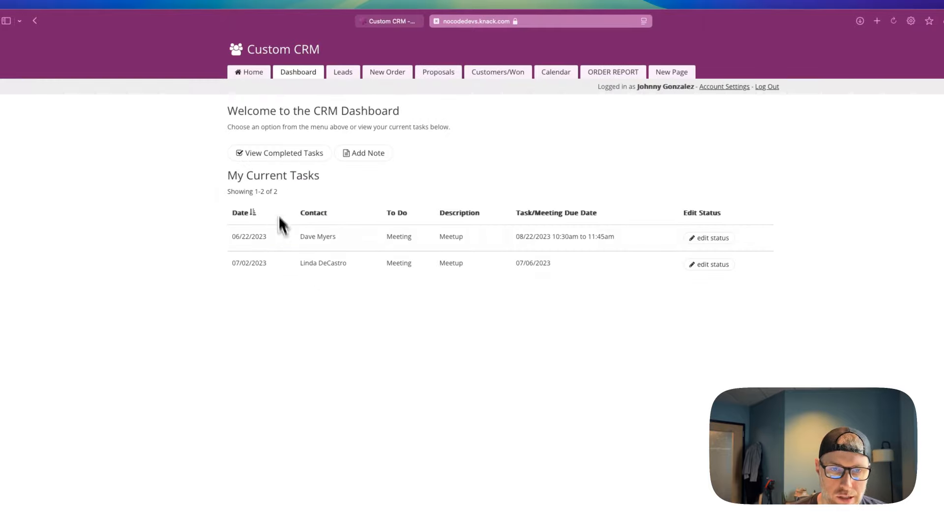
{"action": "left_click", "coordinate": [311, 154]}
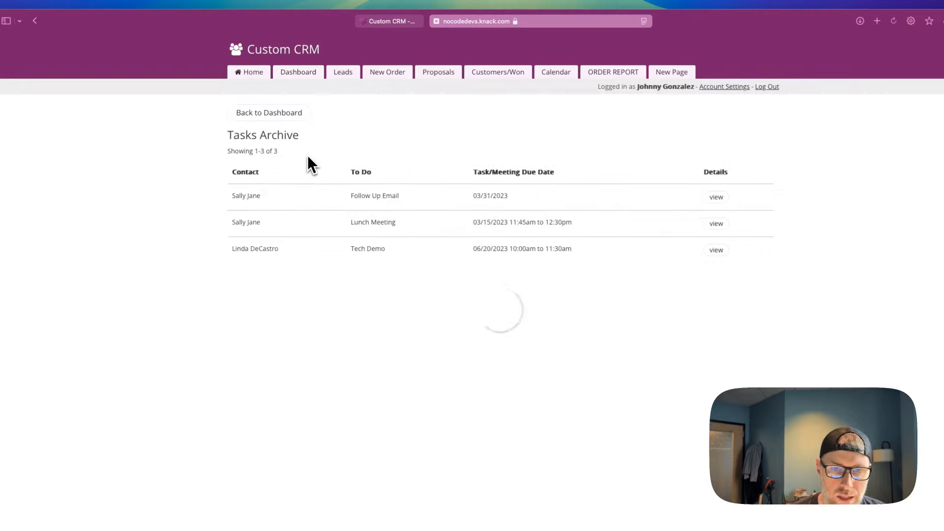
{"action": "left_click", "coordinate": [336, 77]}
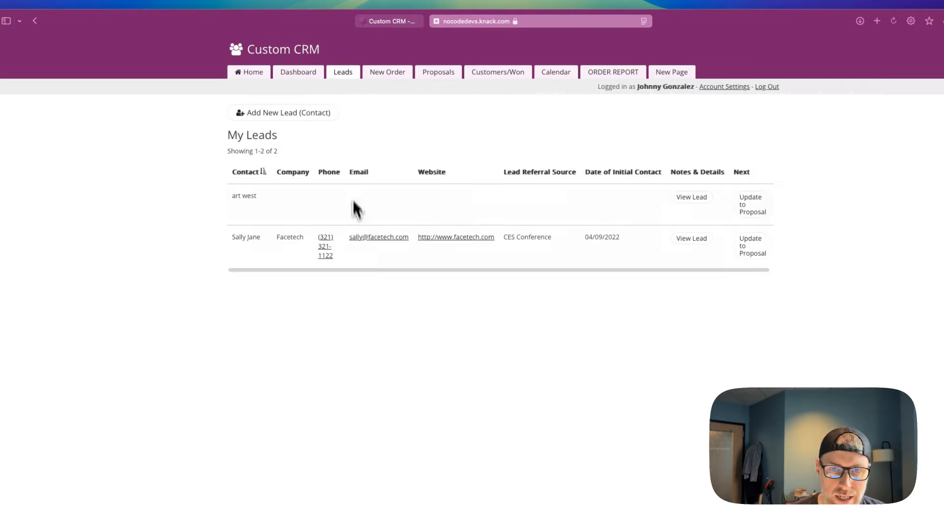
Submit order2 for a chosen contact with product Widget 1 via the New Order form
{"action": "left_click", "coordinate": [386, 77]}
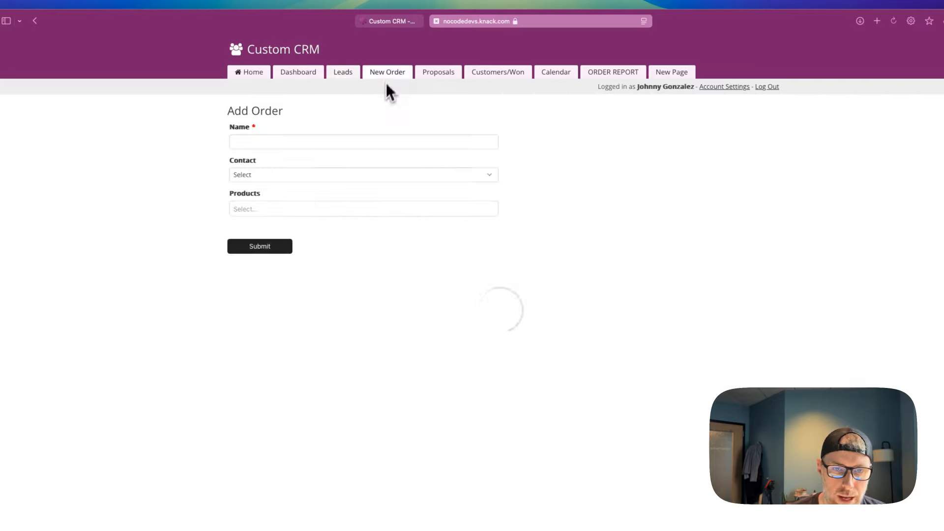
{"action": "left_click", "coordinate": [309, 143]}
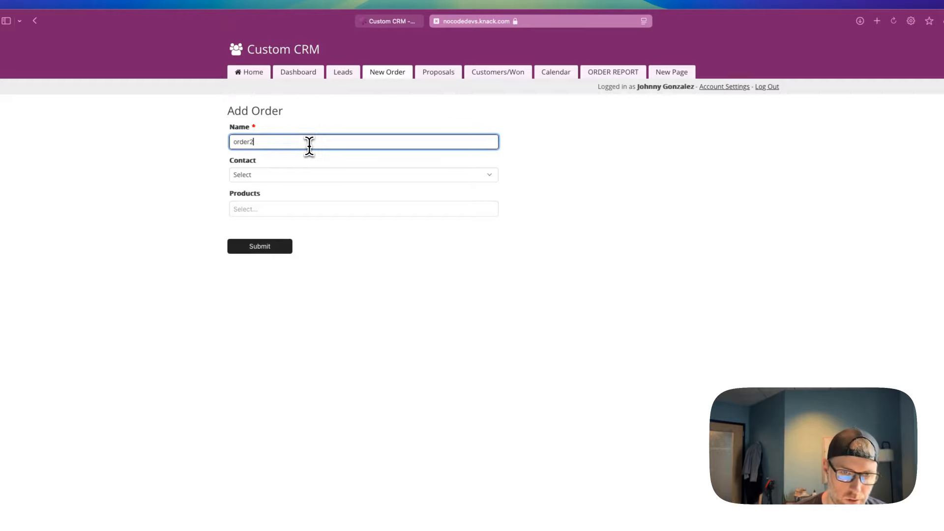
{"action": "left_click", "coordinate": [285, 175]}
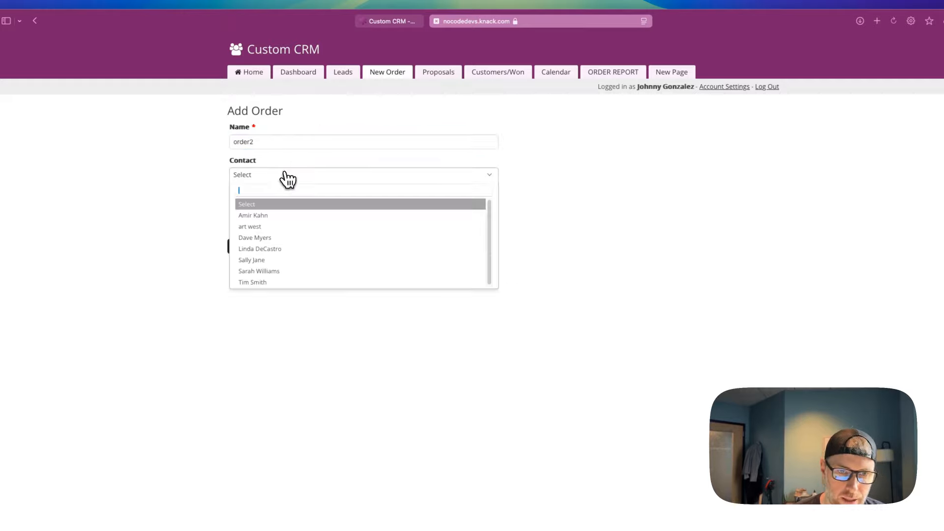
{"action": "left_click", "coordinate": [290, 280]}
{"action": "left_click", "coordinate": [266, 211]}
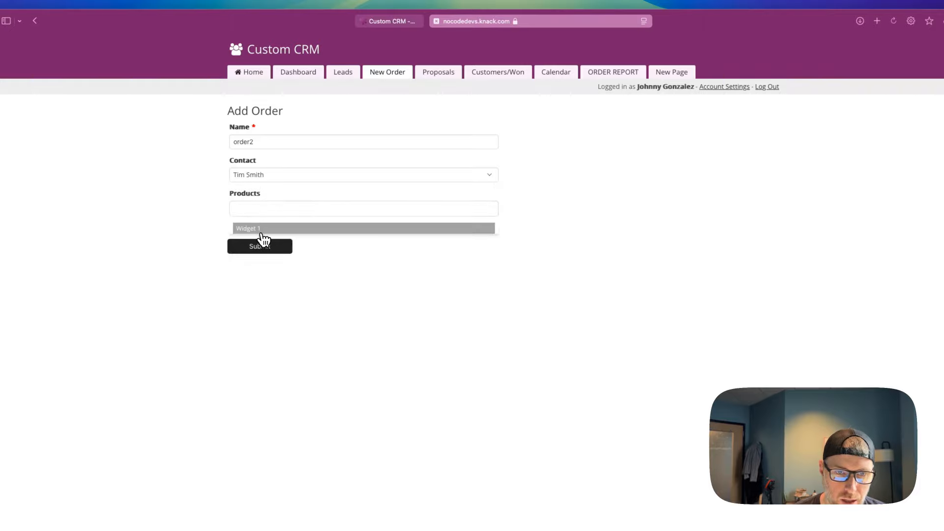
{"action": "left_click", "coordinate": [276, 226]}
{"action": "left_click", "coordinate": [265, 263]}
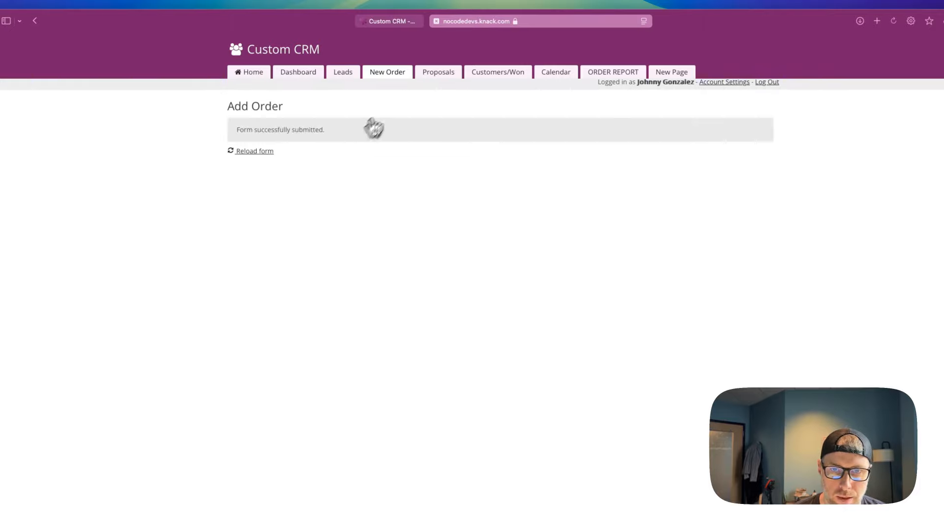
{"action": "left_click", "coordinate": [426, 76]}
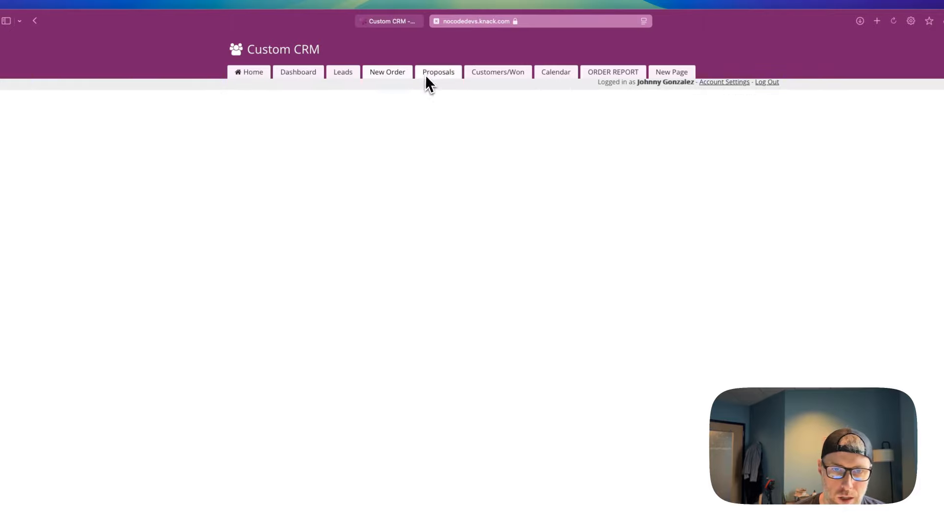
View the Customers/Won and Calendar pages, then log out of the sales rep account
{"action": "left_click", "coordinate": [489, 72]}
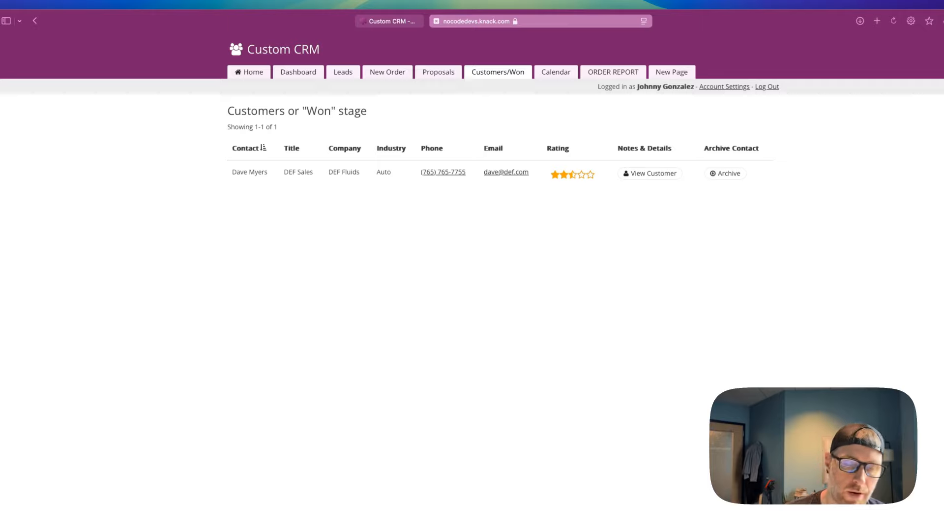
{"action": "left_click", "coordinate": [552, 77]}
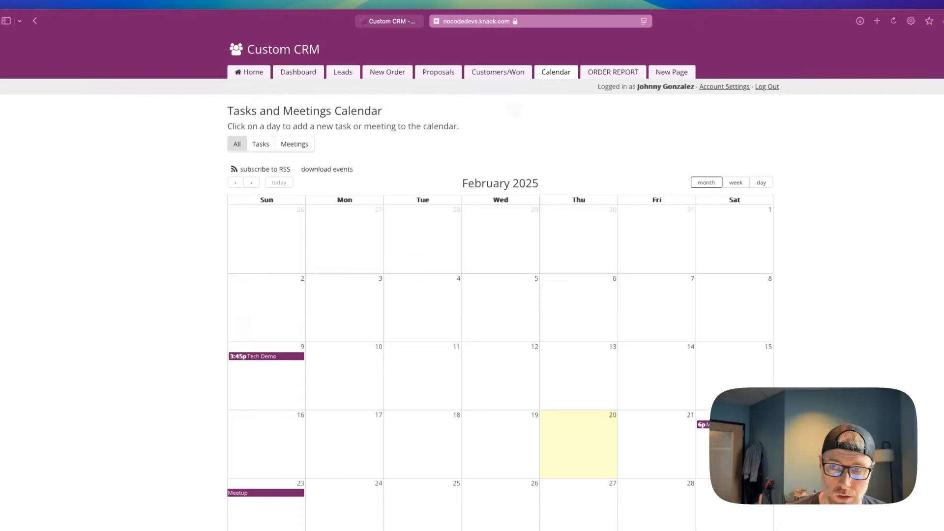
{"action": "left_click", "coordinate": [770, 88]}
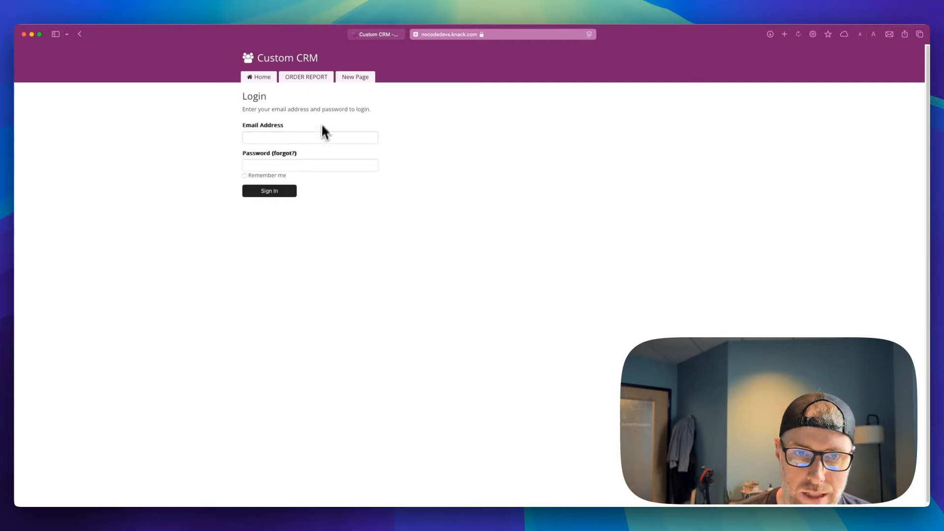
From Home, log in as the sales manager with the manager's email and password
{"action": "left_click", "coordinate": [271, 79]}
{"action": "left_click", "coordinate": [344, 213]}
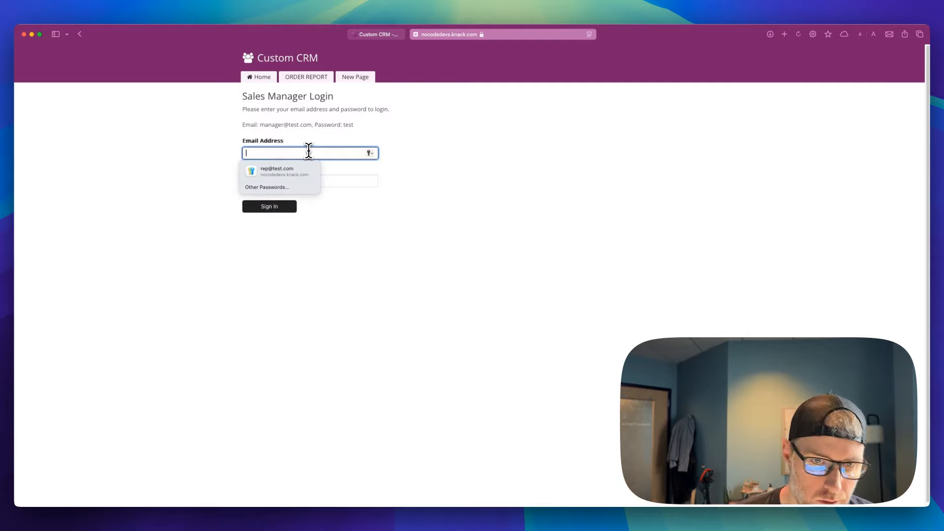
{"action": "type", "text": "mana"}
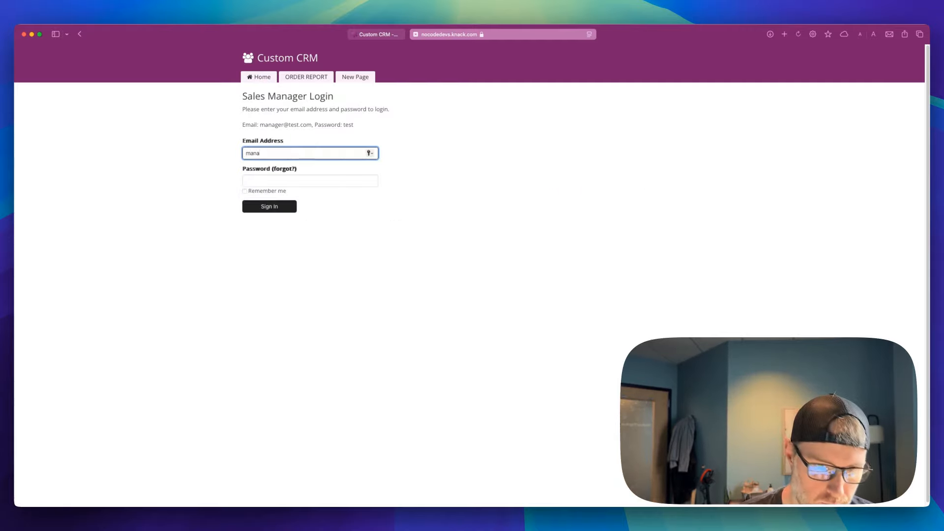
{"action": "type", "text": "ger@test.com"}
{"action": "key", "text": "Tab"}
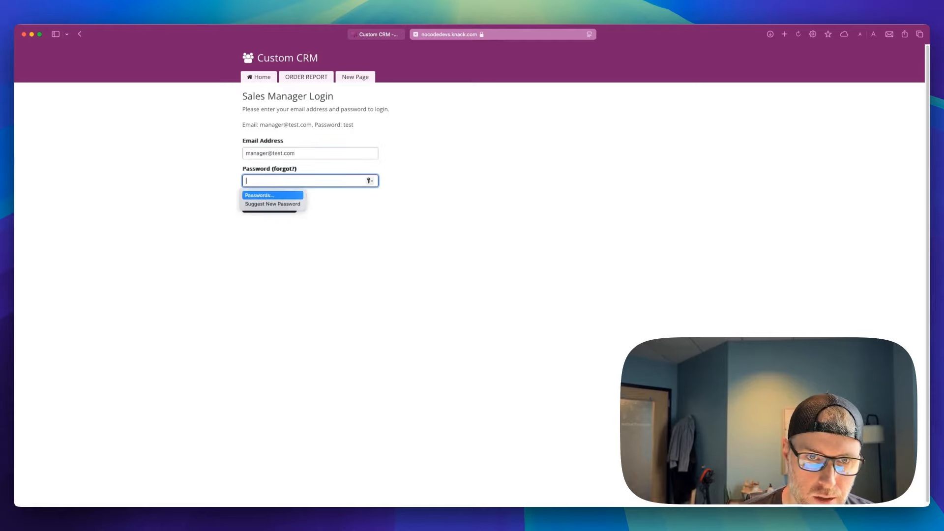
{"action": "type", "text": "test"}
{"action": "key", "text": "Return"}
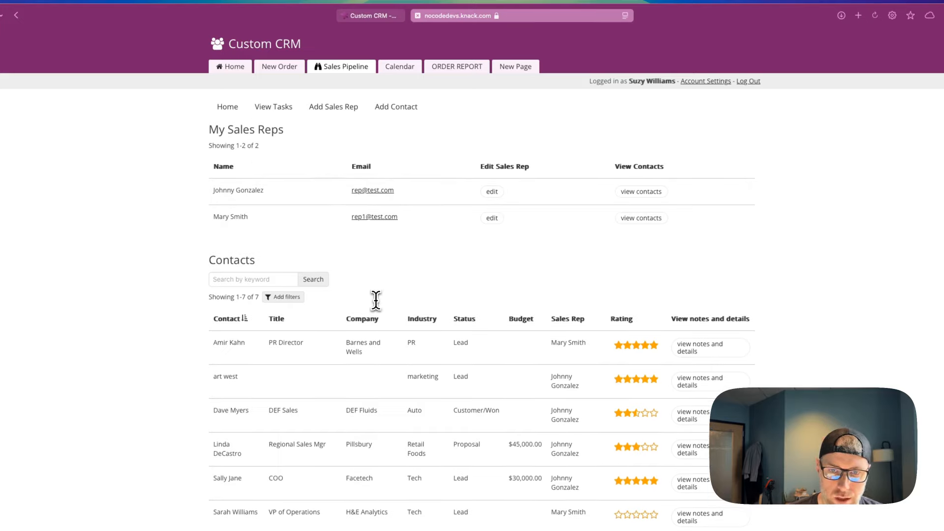
Inspect a sales rep's edit form unchanged, then view the ORDER REPORT charts and return Home
{"action": "left_click", "coordinate": [492, 193]}
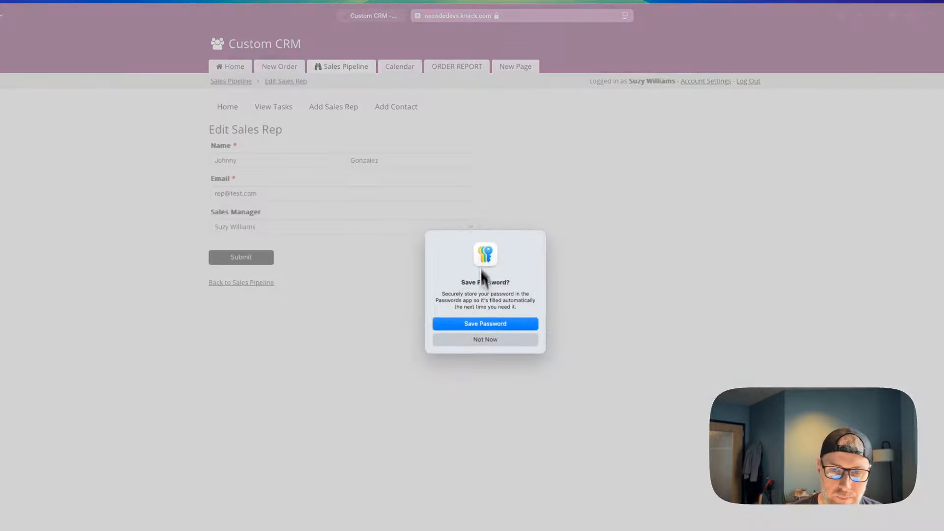
{"action": "left_click", "coordinate": [485, 339]}
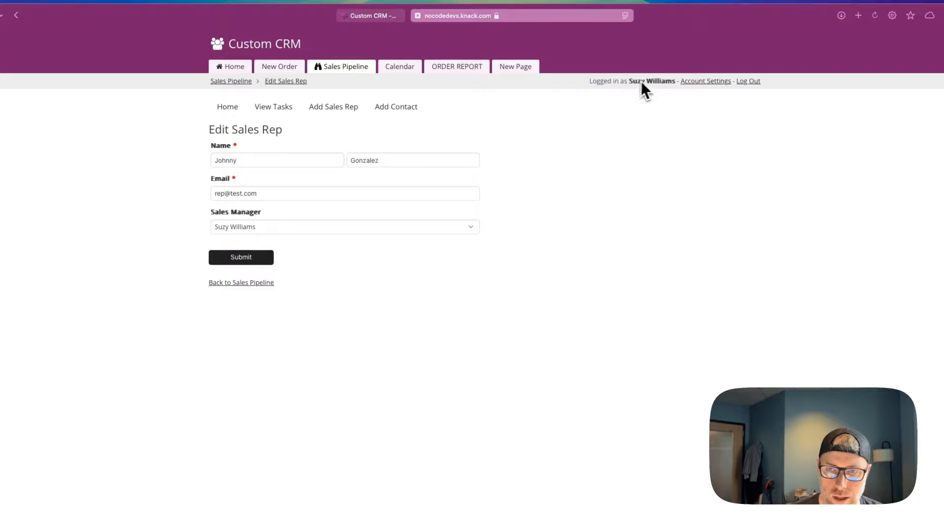
{"action": "left_click", "coordinate": [262, 230]}
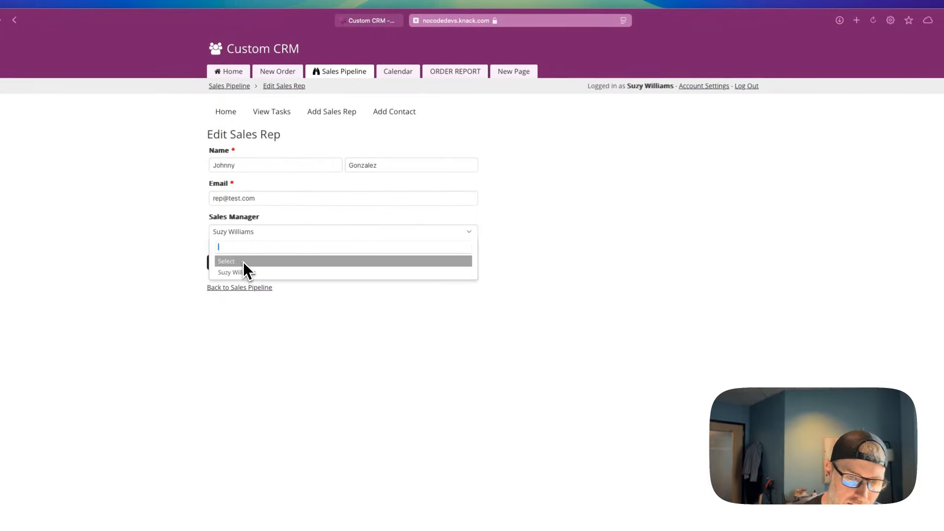
{"action": "left_click", "coordinate": [191, 242]}
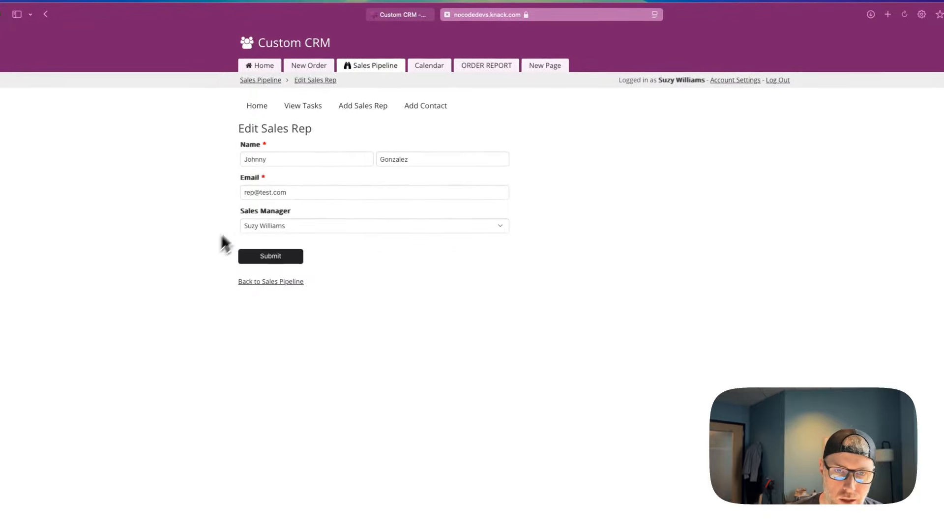
{"action": "left_click", "coordinate": [284, 80]}
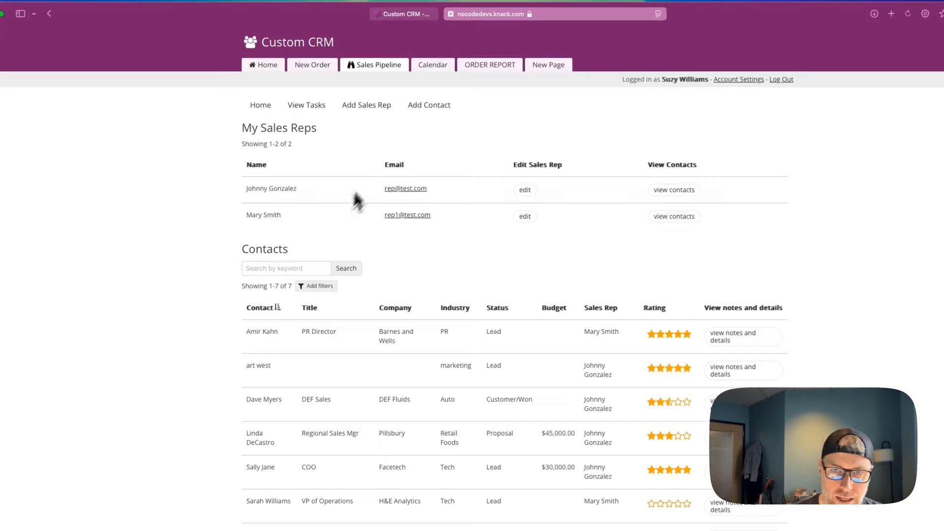
{"action": "left_click", "coordinate": [482, 69]}
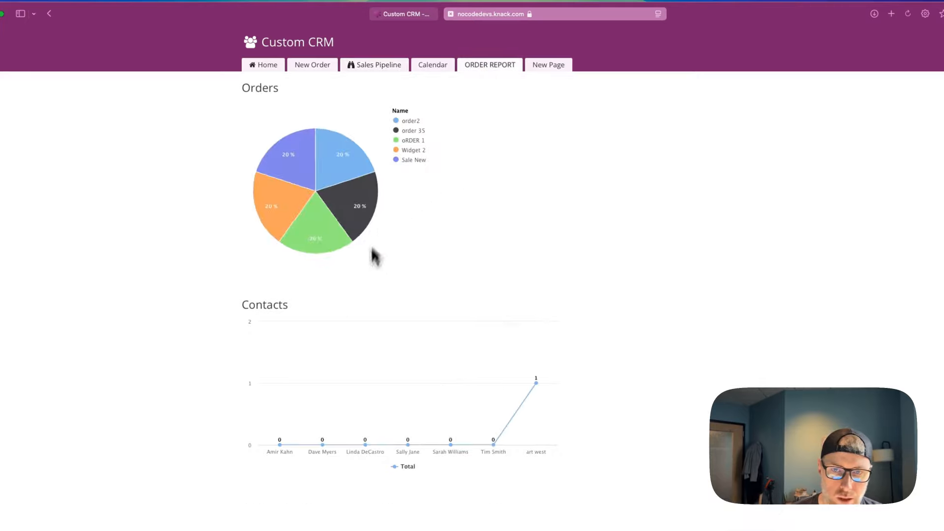
{"action": "left_click", "coordinate": [273, 69]}
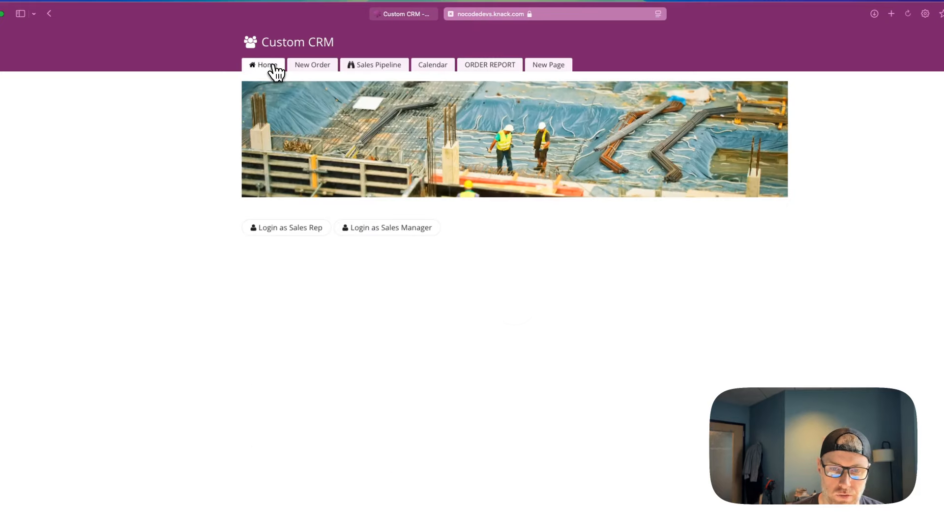